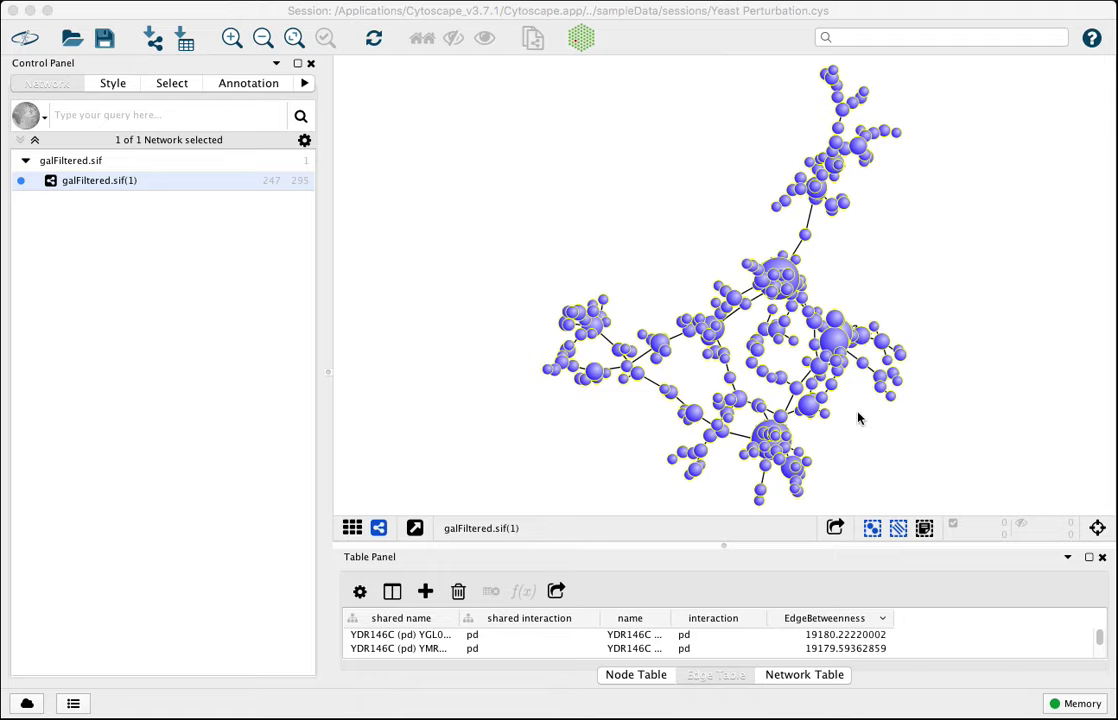
- Open the Layout Settings dialog from the Layout menu
{"action": "scroll", "coordinate": [858, 418], "scroll_direction": "up", "scroll_amount": 5}
{"action": "scroll", "coordinate": [905, 470], "scroll_direction": "down", "scroll_amount": 4}
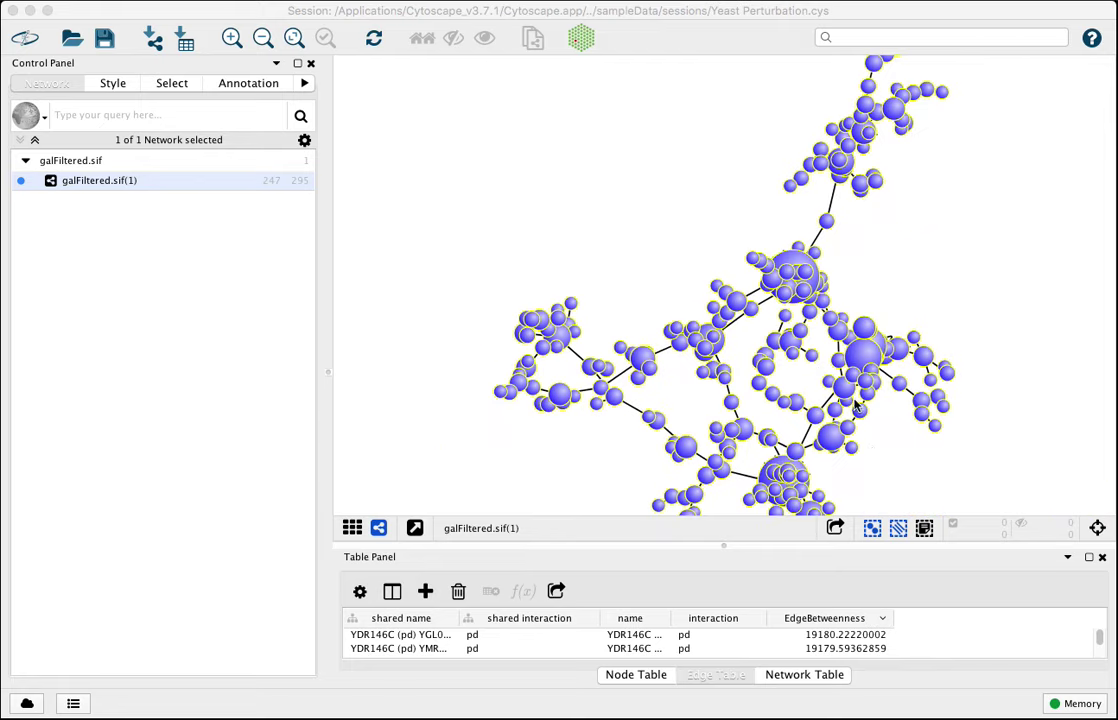
{"action": "scroll", "coordinate": [853, 421], "scroll_direction": "down", "scroll_amount": 2}
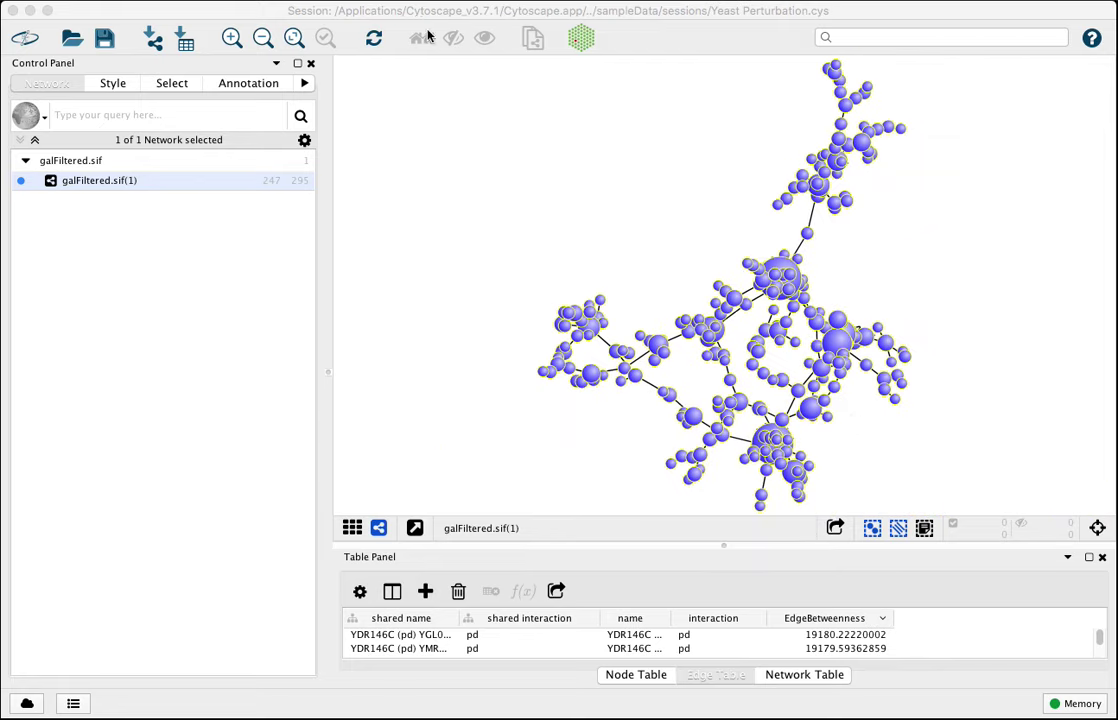
{"action": "left_click", "coordinate": [240, 10]}
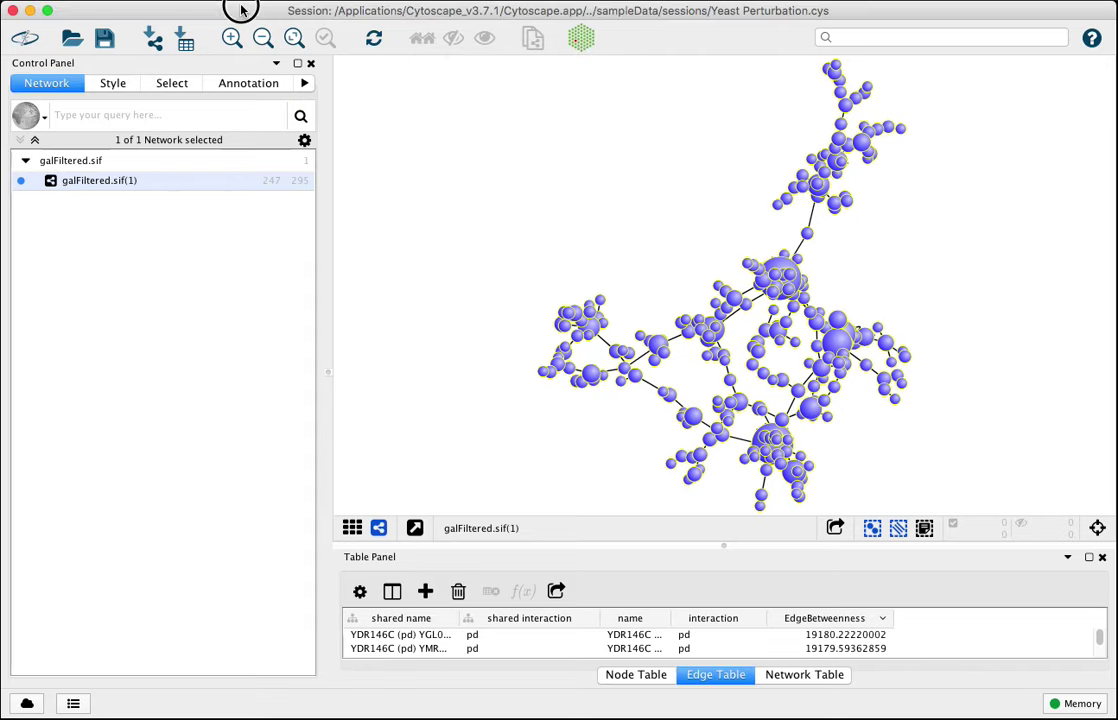
{"action": "left_click", "coordinate": [200, 0]}
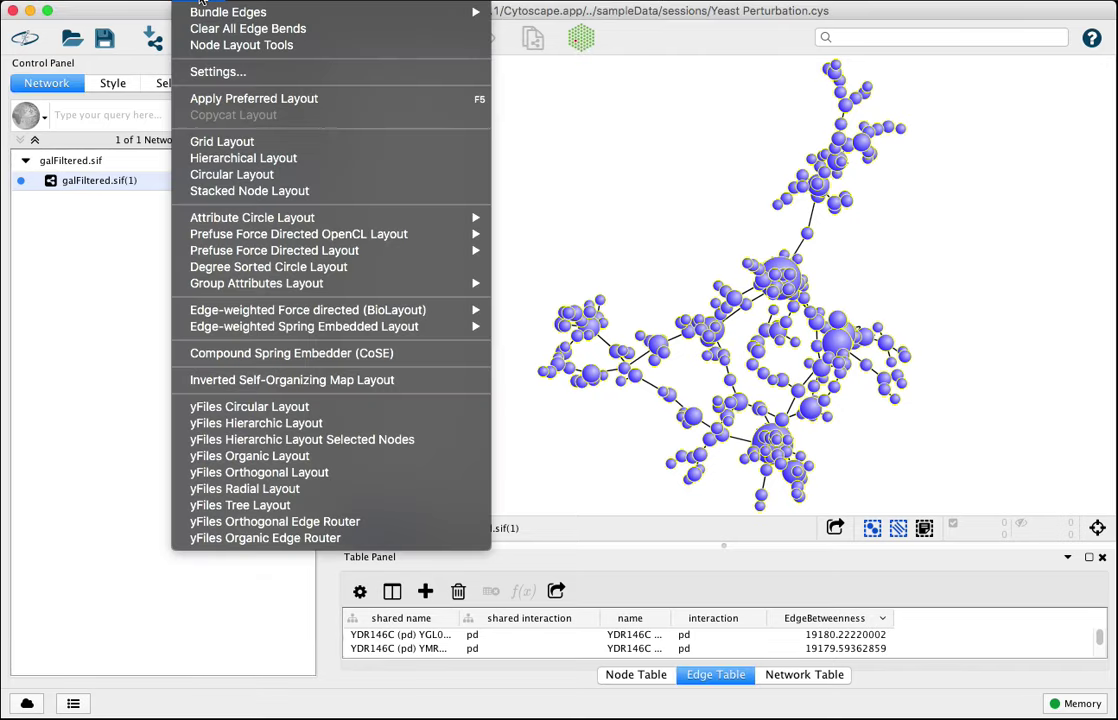
{"action": "left_click", "coordinate": [220, 72]}
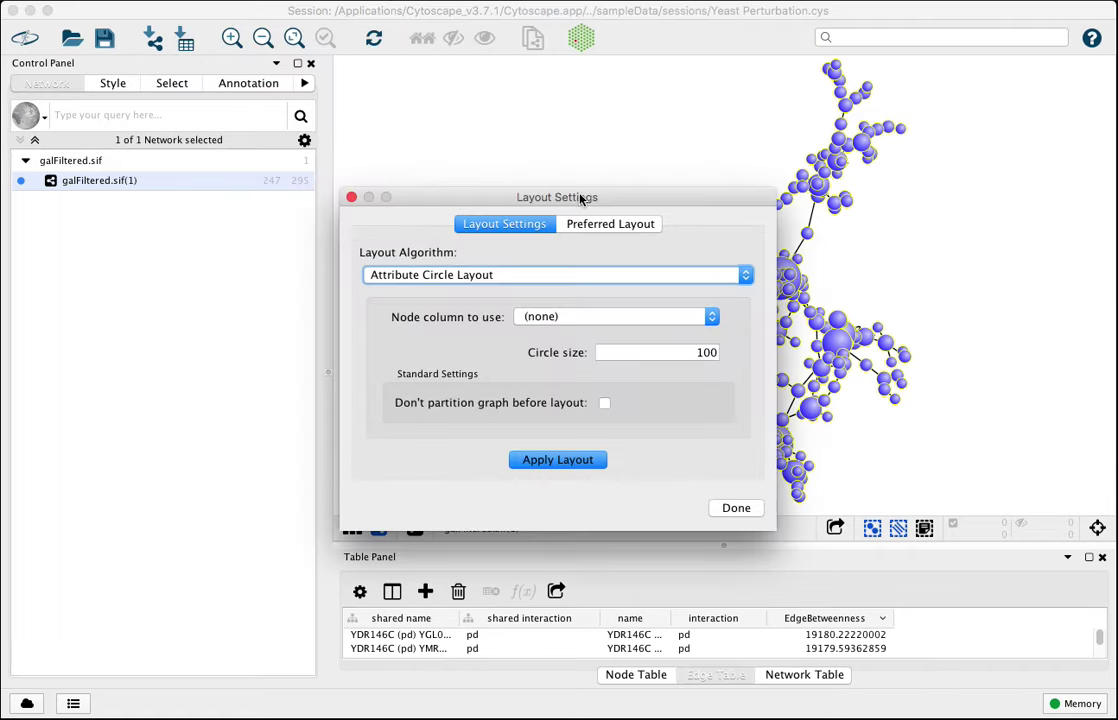
- Move the Layout Settings dialog off the network and expand the Layout Algorithm list
{"action": "left_click_drag", "start_coordinate": [578, 196], "coordinate": [284, 89]}
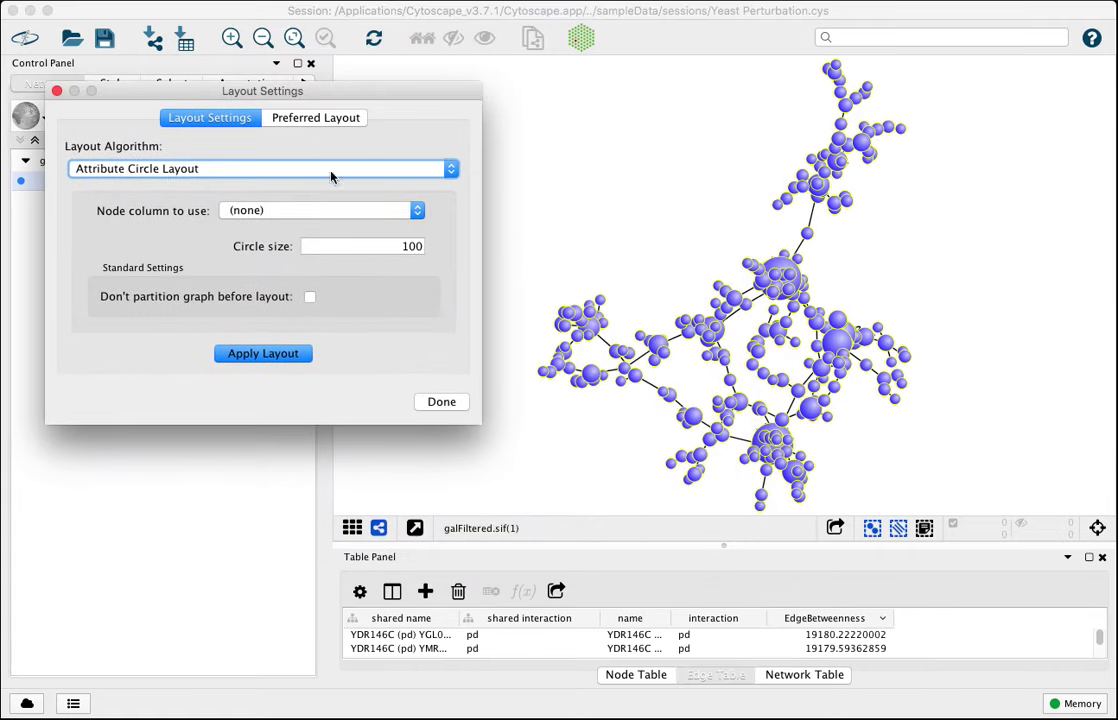
{"action": "left_click", "coordinate": [474, 430]}
{"action": "left_click", "coordinate": [200, 172]}
{"action": "scroll", "coordinate": [201, 238], "scroll_direction": "down", "scroll_amount": 5}
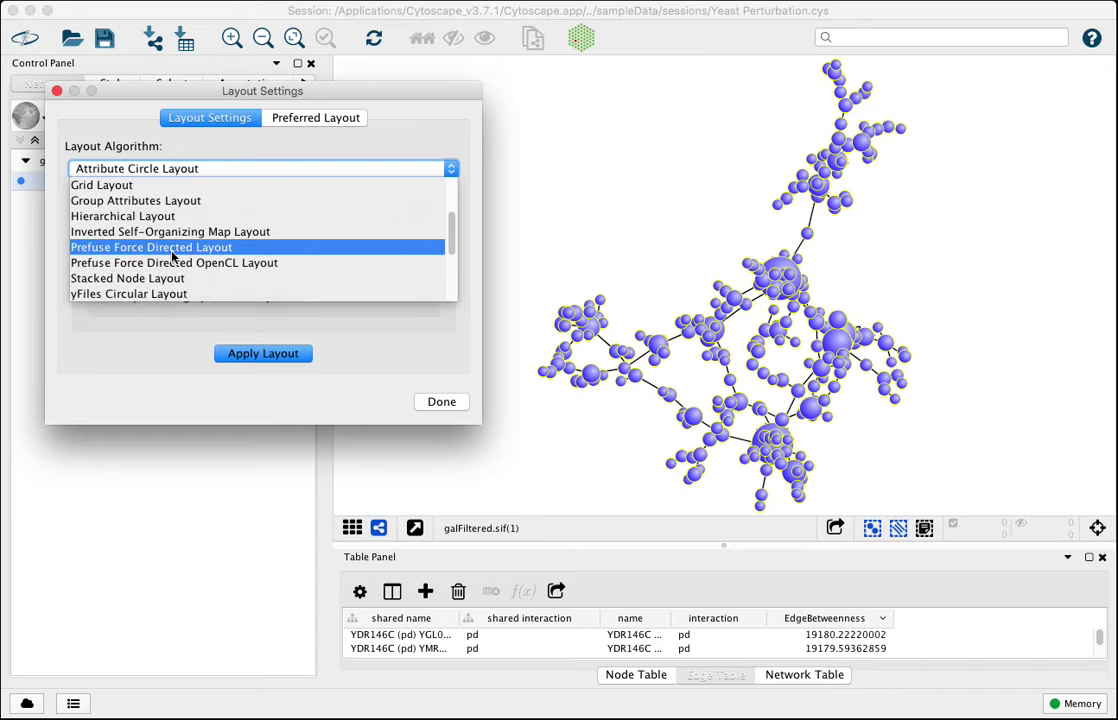
- Select Prefuse Force Directed Layout, with its default 100 iterations, spring length 50 and node mass 3
{"action": "left_click", "coordinate": [206, 255]}
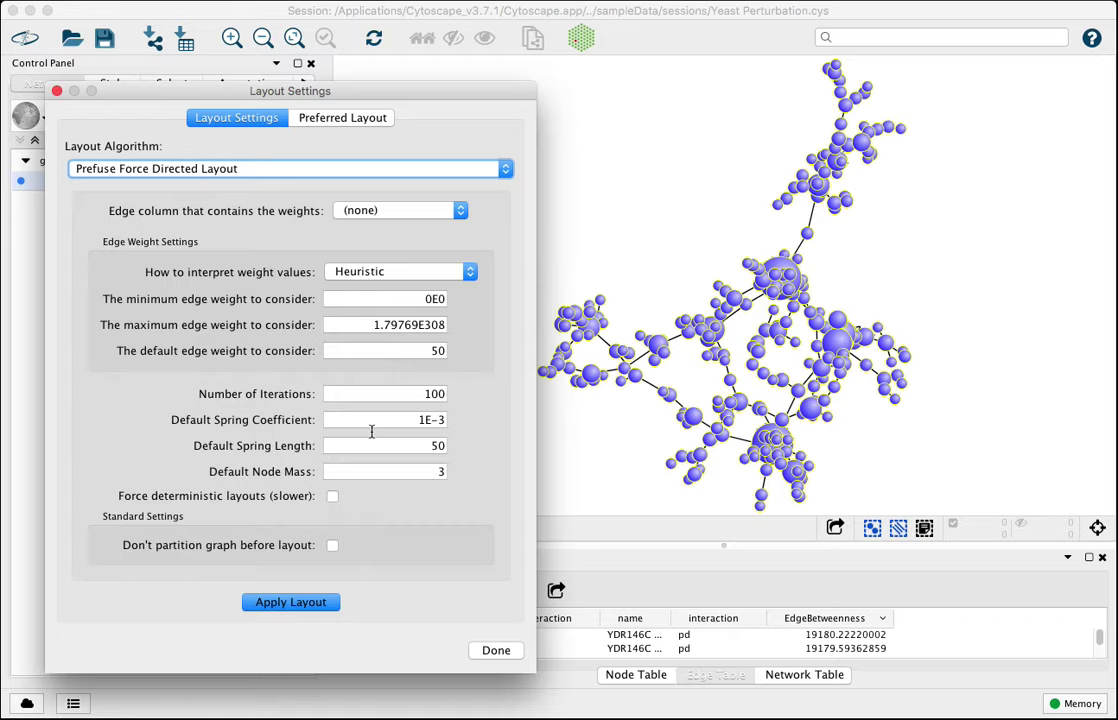
{"action": "mouse_move", "coordinate": [308, 90]}
{"action": "left_mouse_down"}
{"action": "mouse_move", "coordinate": [340, 57]}
{"action": "mouse_move", "coordinate": [319, 68]}
{"action": "left_mouse_up"}
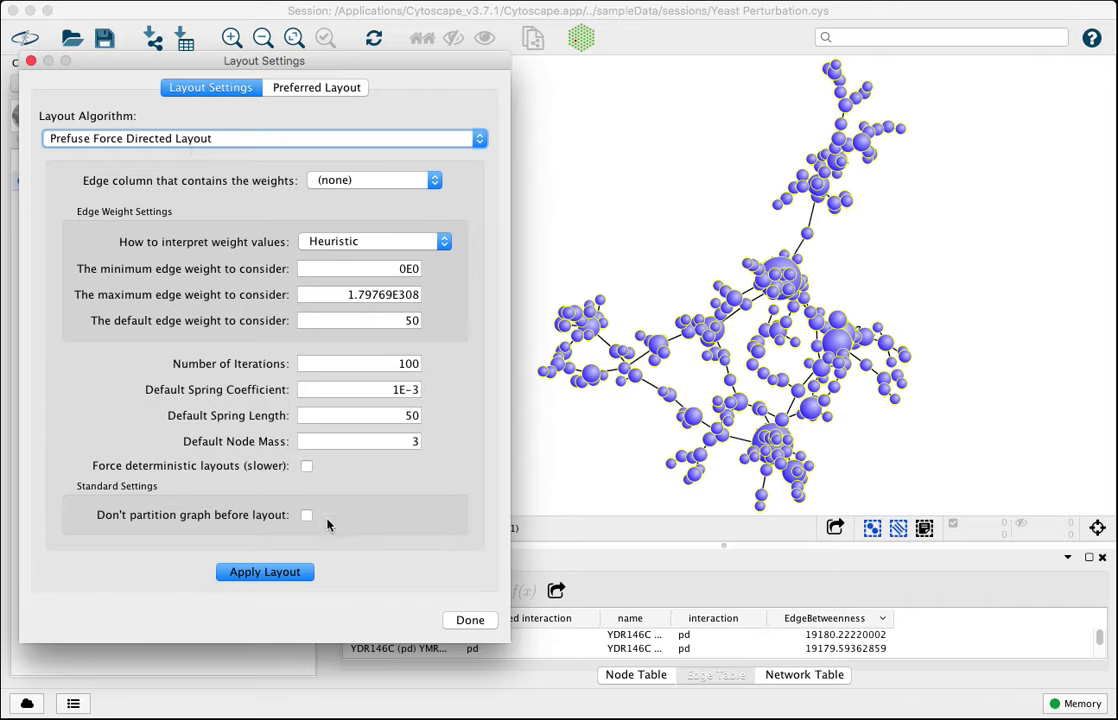
{"action": "left_click", "coordinate": [271, 579]}
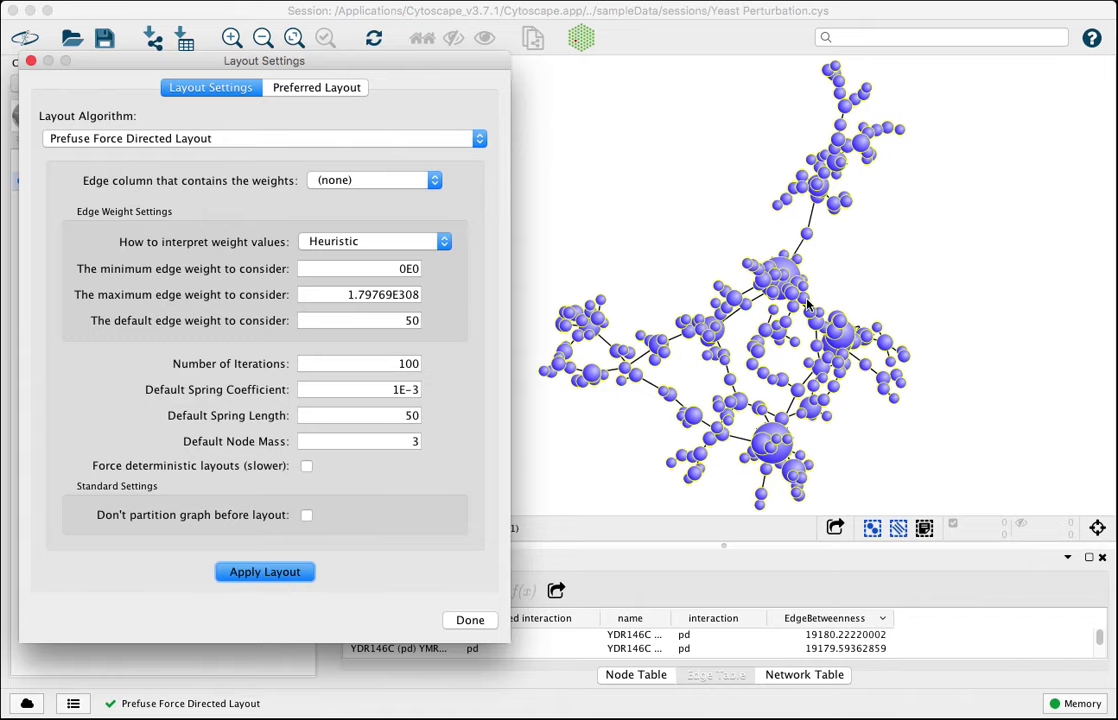
{"action": "scroll", "coordinate": [706, 267], "scroll_direction": "up", "scroll_amount": 3}
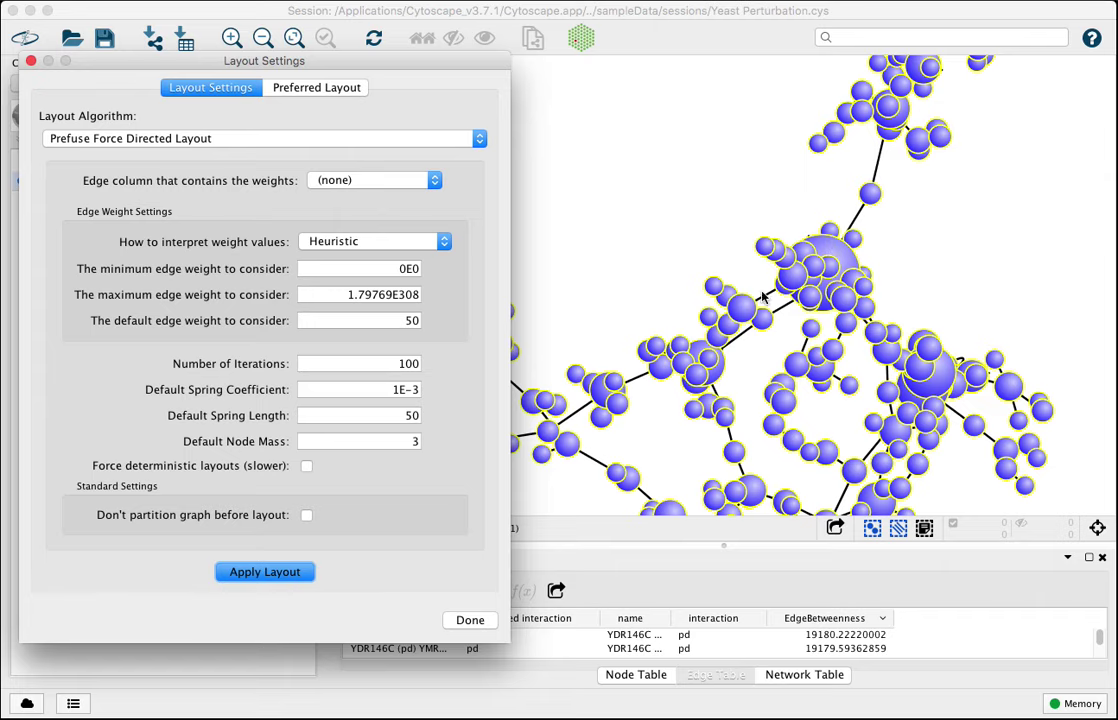
{"action": "scroll", "coordinate": [828, 343], "scroll_direction": "down", "scroll_amount": 1}
{"action": "scroll", "coordinate": [828, 343], "scroll_direction": "down", "scroll_amount": 2}
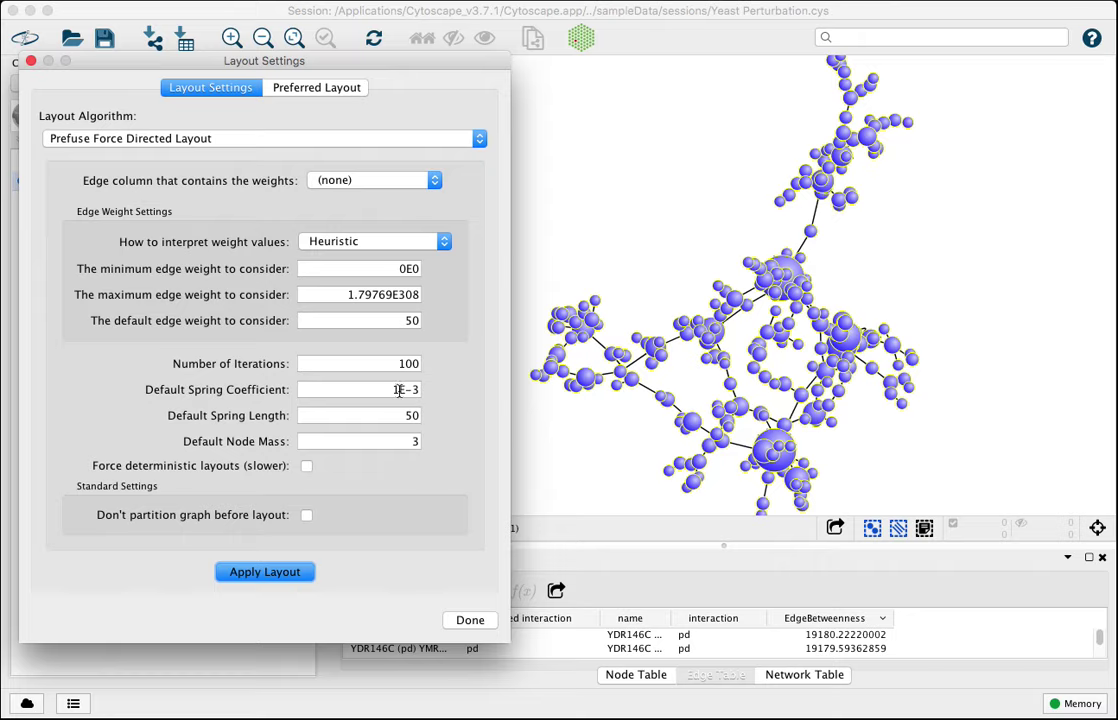
- Re-run the layout with default spring coefficient 1E-4, then 1E-5, then 1E-6
{"action": "double_click", "coordinate": [418, 390]}
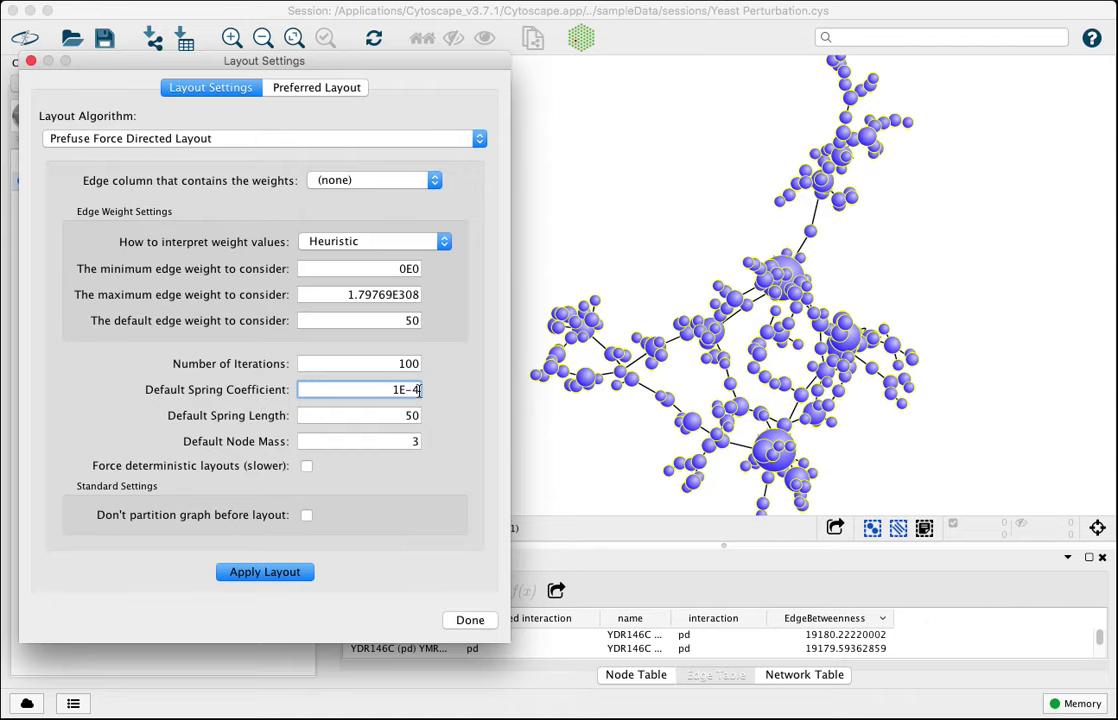
{"action": "left_click", "coordinate": [266, 571]}
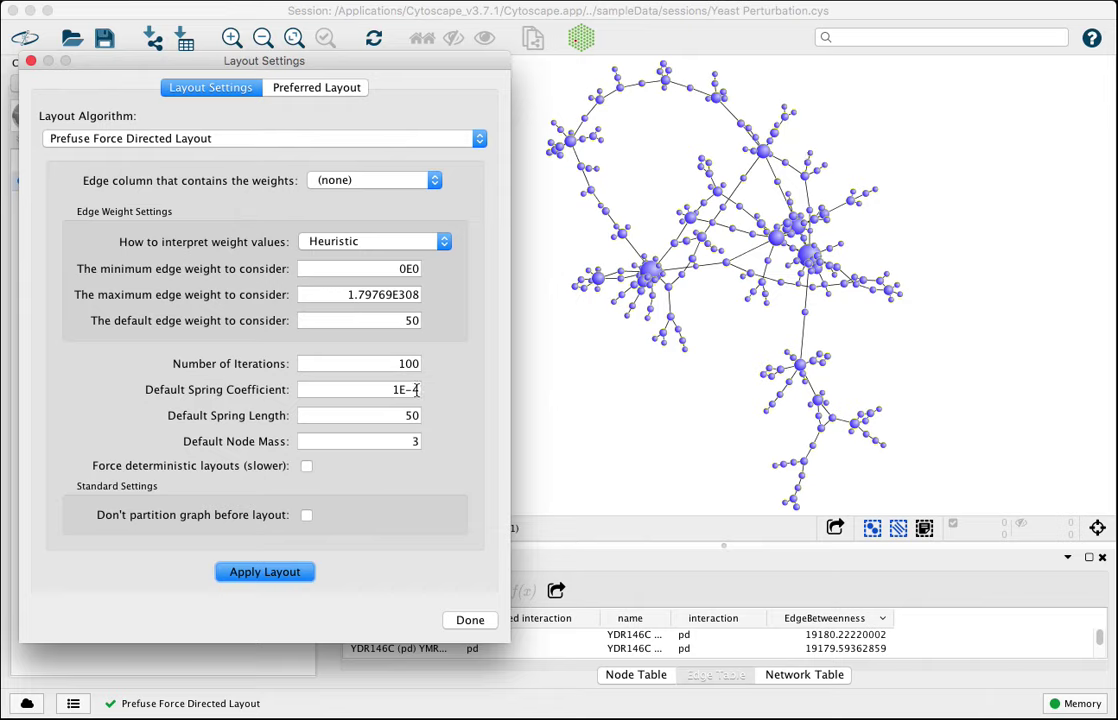
{"action": "left_click", "coordinate": [417, 390]}
{"action": "key", "text": "BackSpace"}
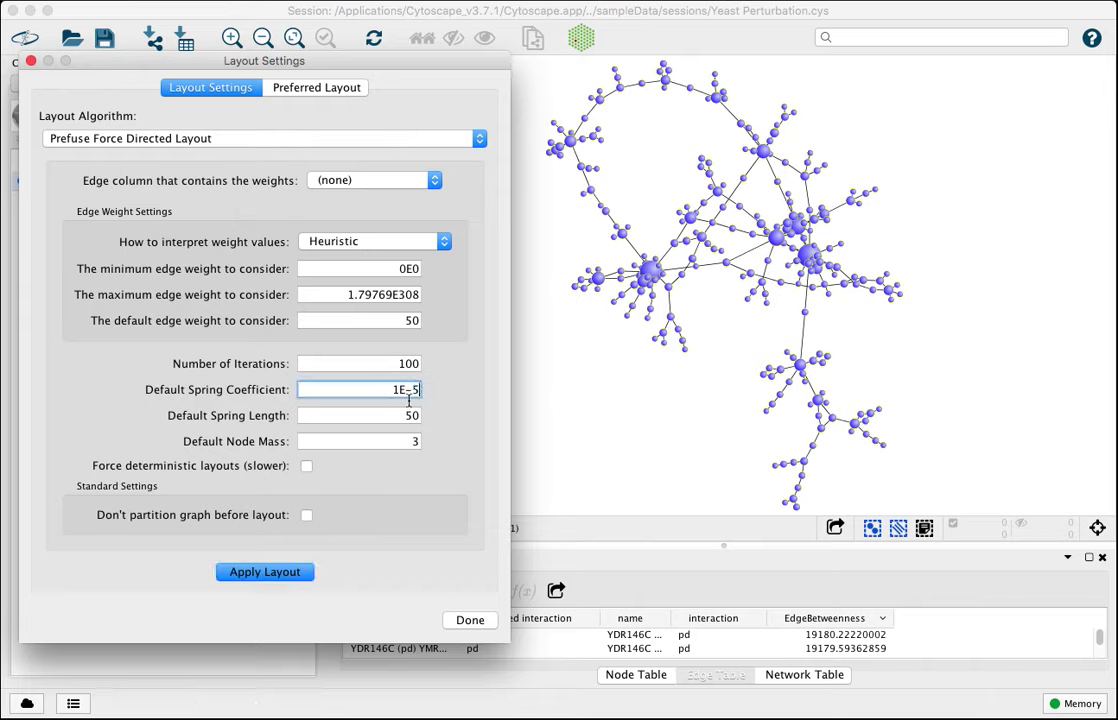
{"action": "type", "text": "5"}
{"action": "left_click", "coordinate": [279, 572]}
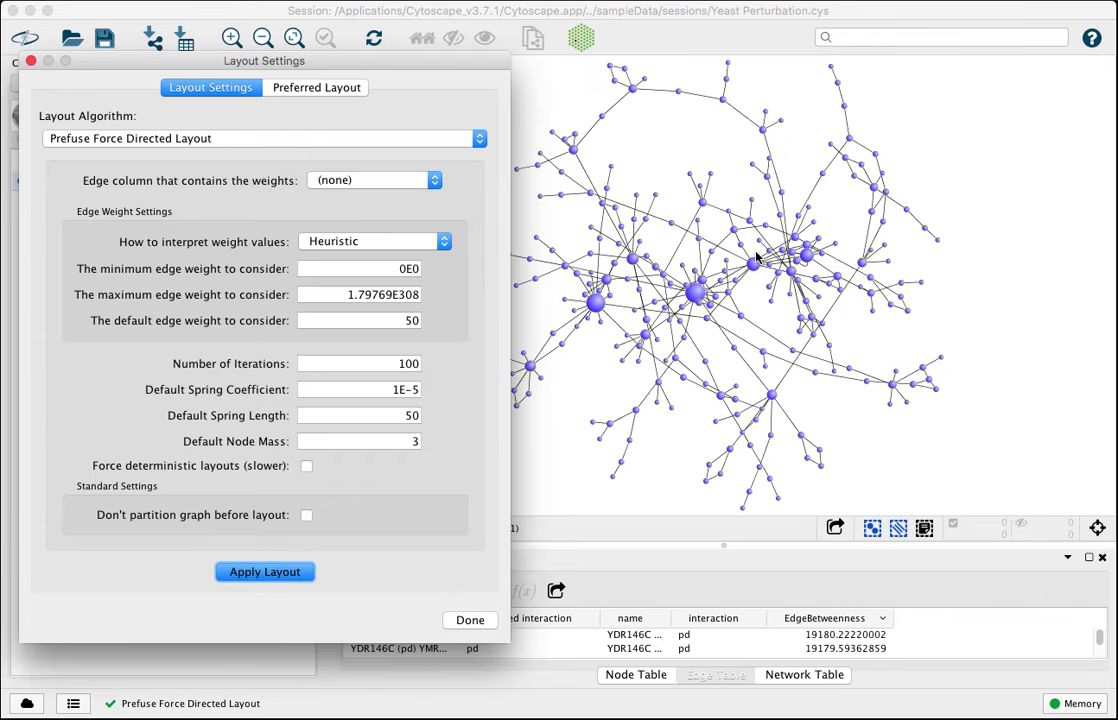
{"action": "double_click", "coordinate": [415, 390]}
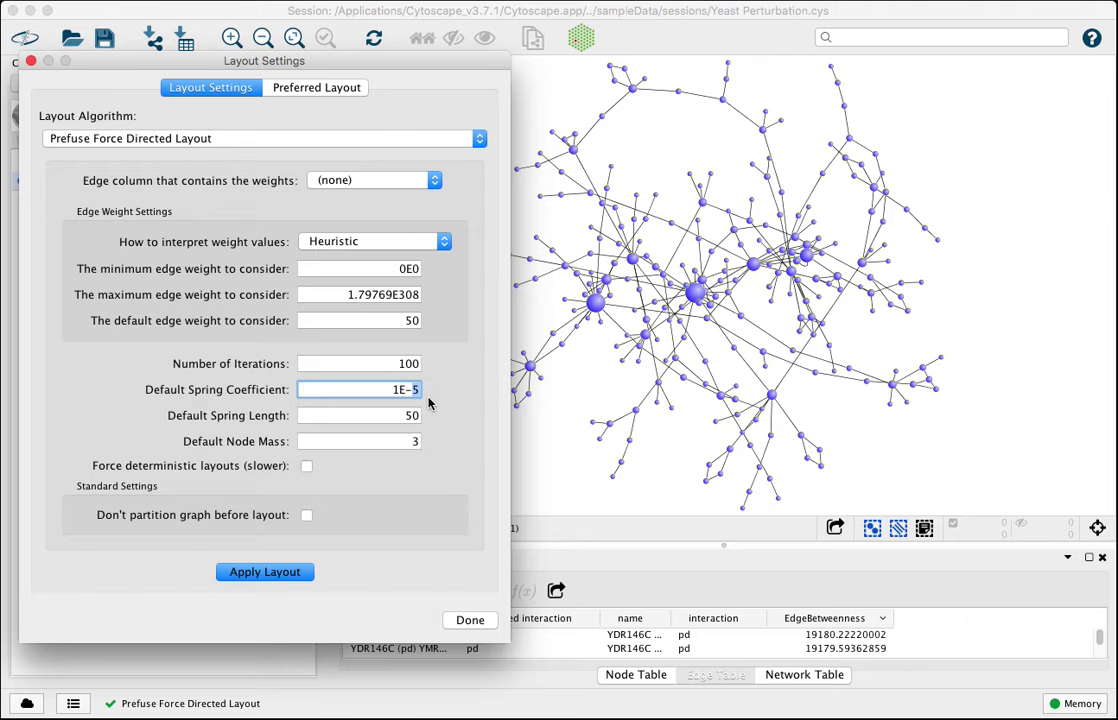
{"action": "type", "text": "6"}
{"action": "left_click", "coordinate": [290, 570]}
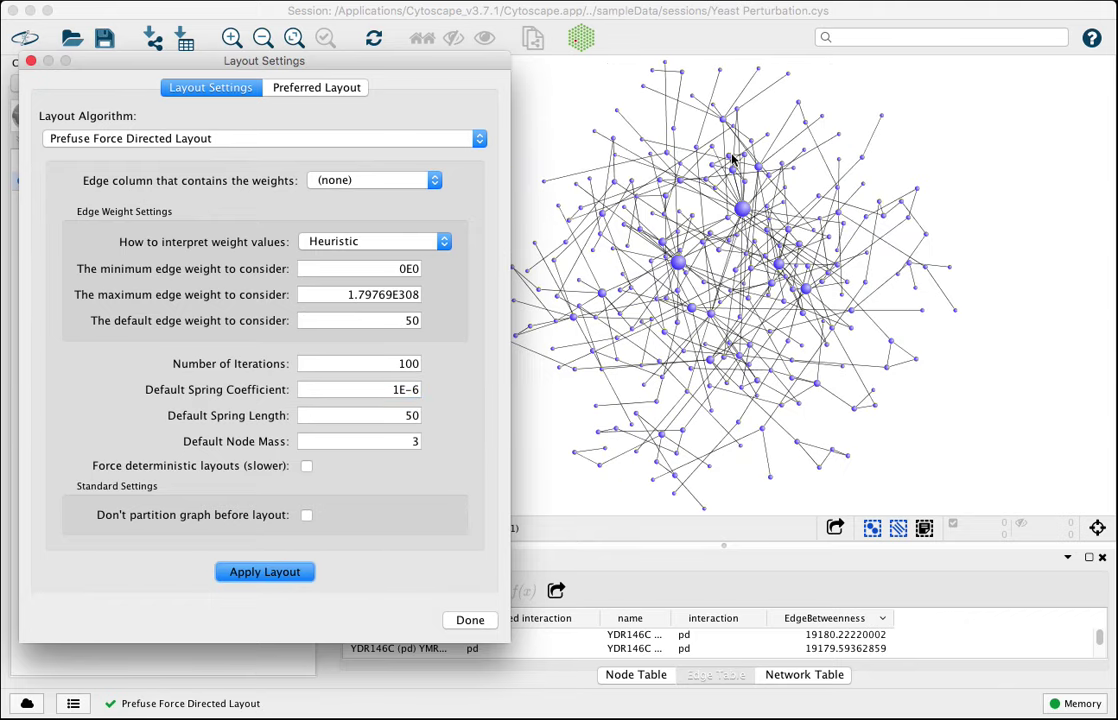
- Re-run the layout with spring coefficient 1E-3, then 1E-2
{"action": "double_click", "coordinate": [414, 390]}
{"action": "type", "text": "3"}
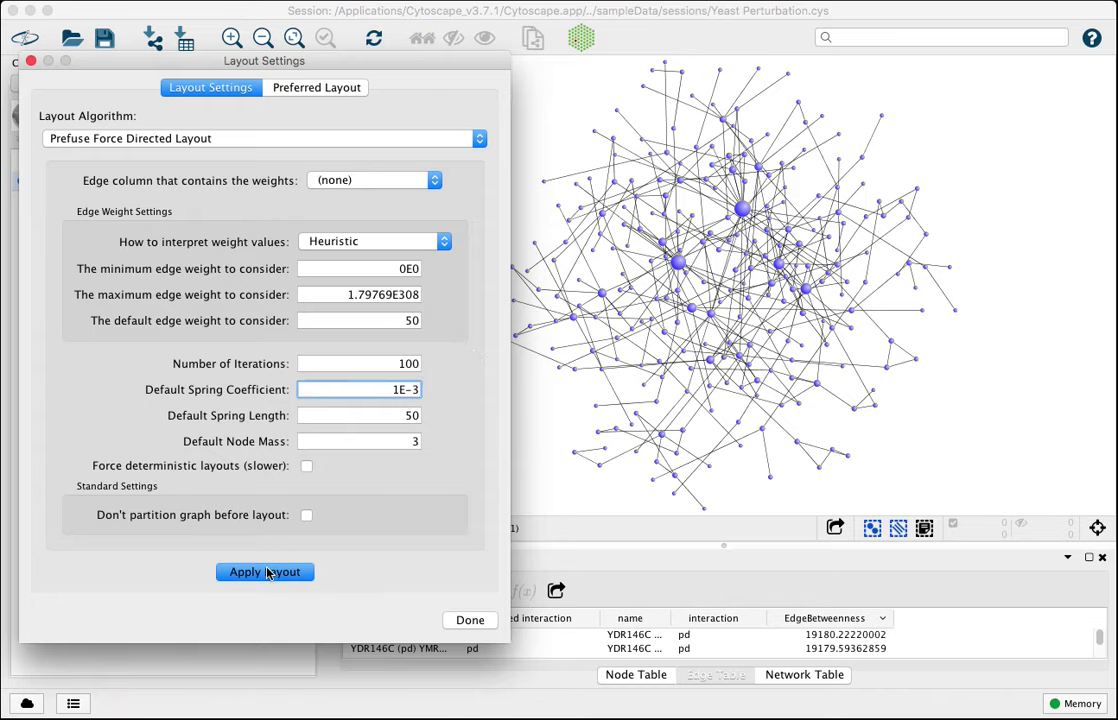
{"action": "left_click", "coordinate": [265, 572]}
{"action": "double_click", "coordinate": [413, 391]}
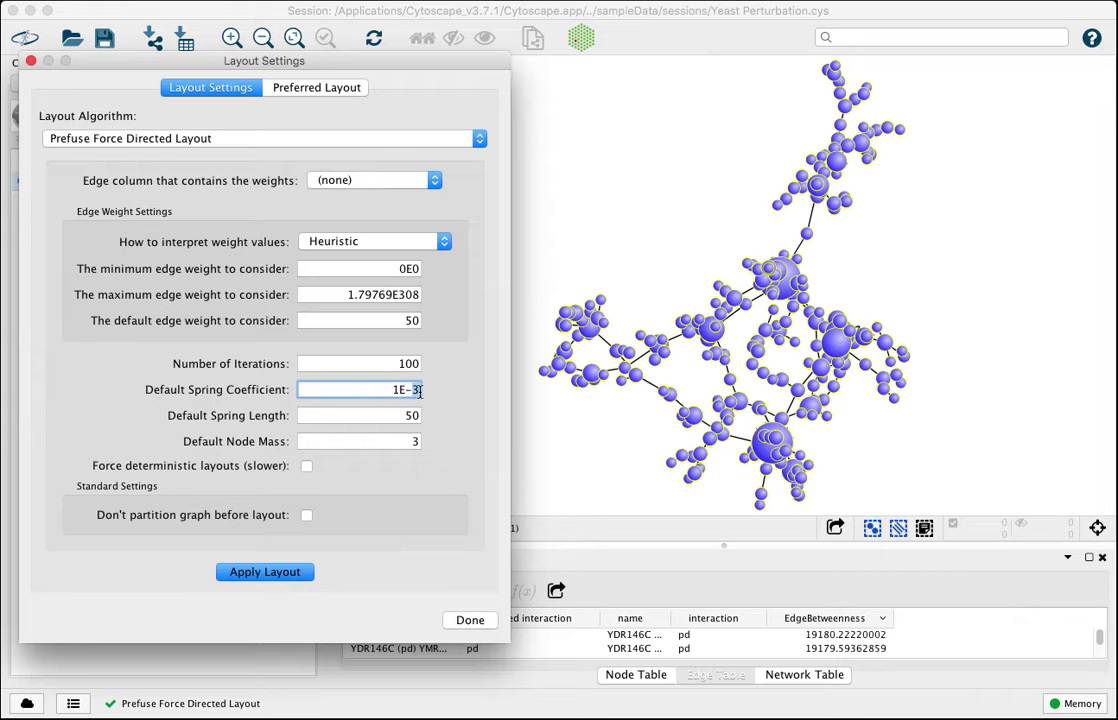
{"action": "type", "text": "2"}
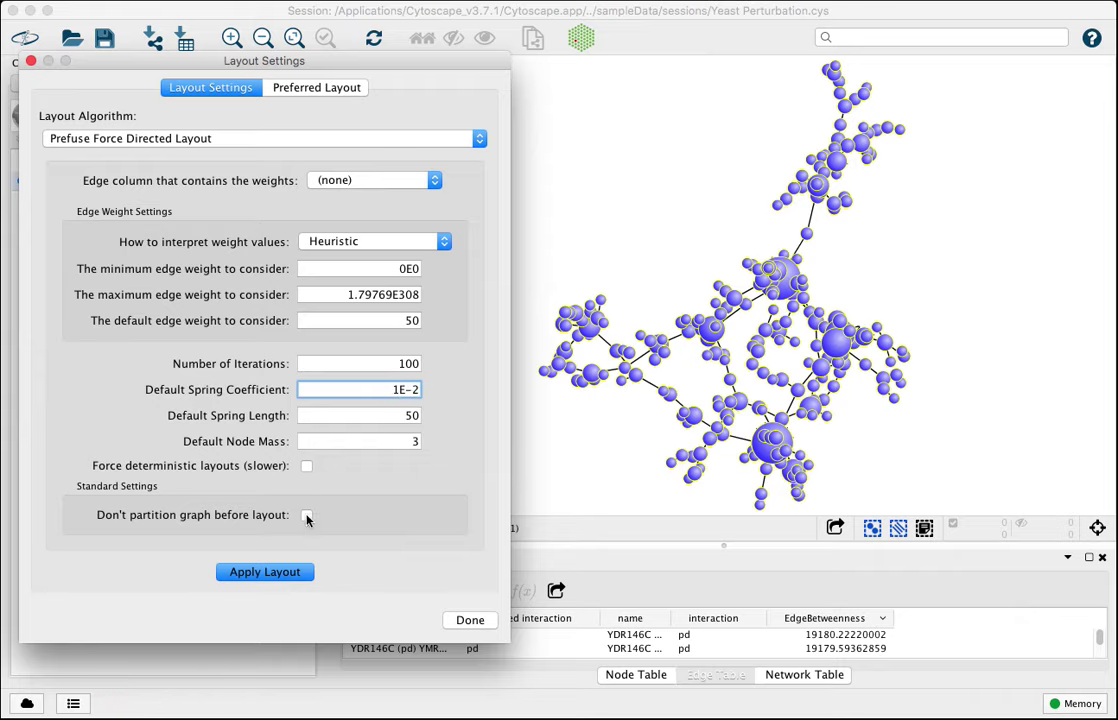
{"action": "left_click", "coordinate": [265, 573]}
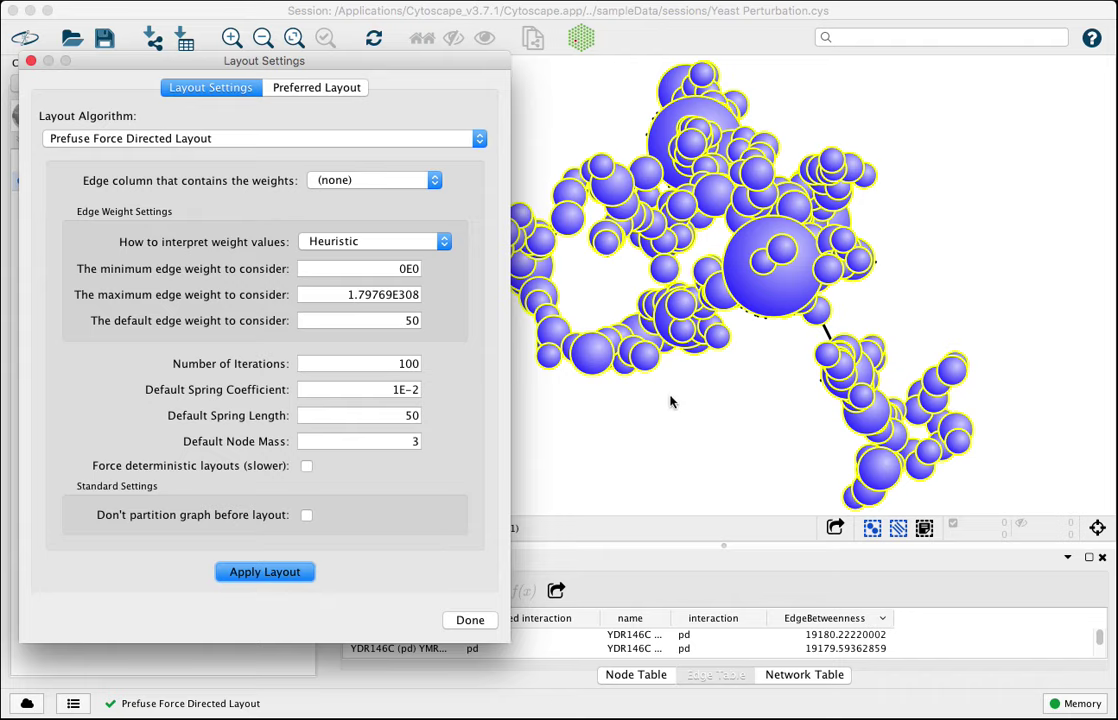
- Try spring coefficient 1E-1, then return to 1E-4 and re-run the layout
{"action": "double_click", "coordinate": [415, 390]}
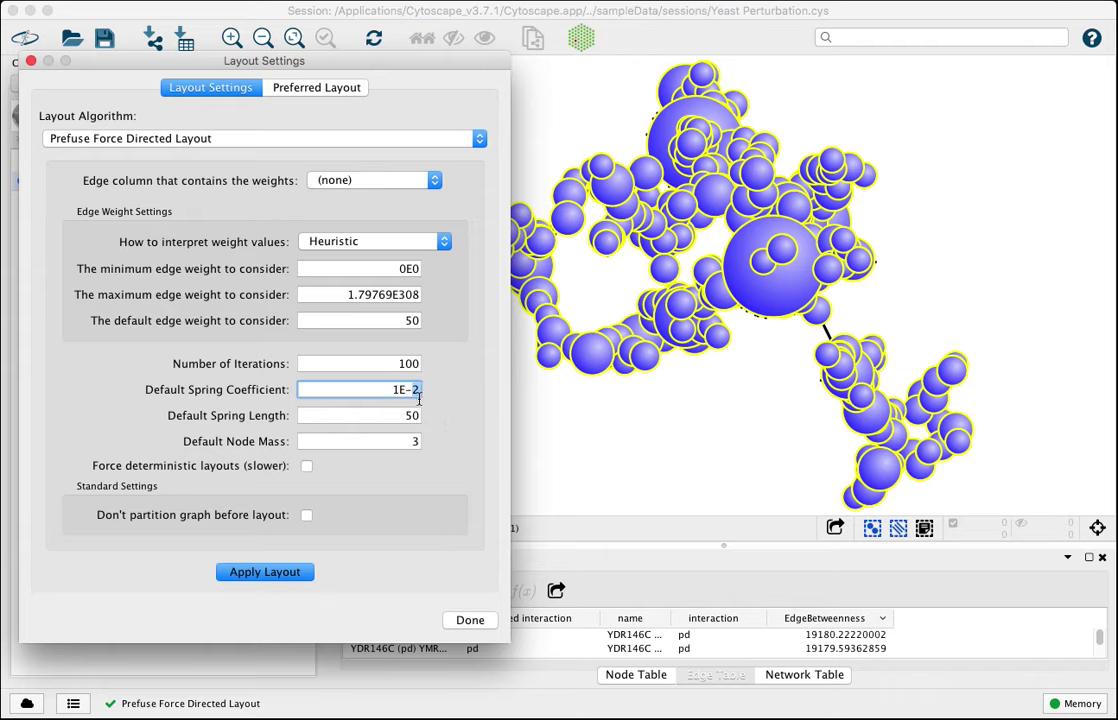
{"action": "type", "text": "1"}
{"action": "left_click", "coordinate": [287, 573]}
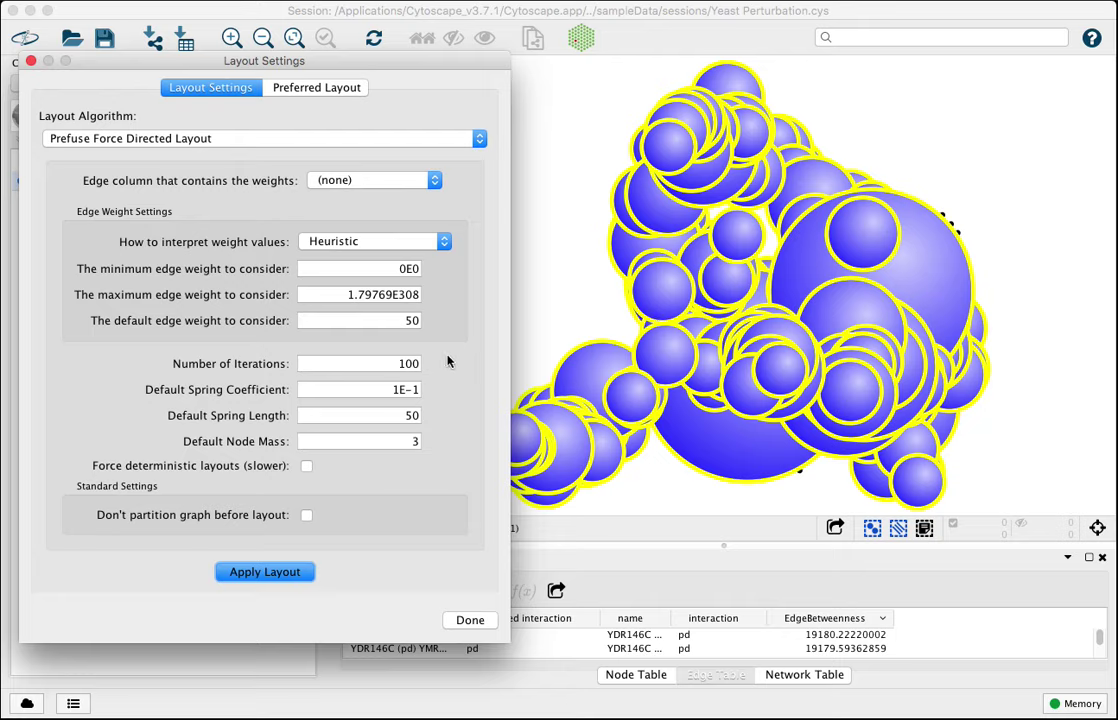
{"action": "double_click", "coordinate": [416, 389]}
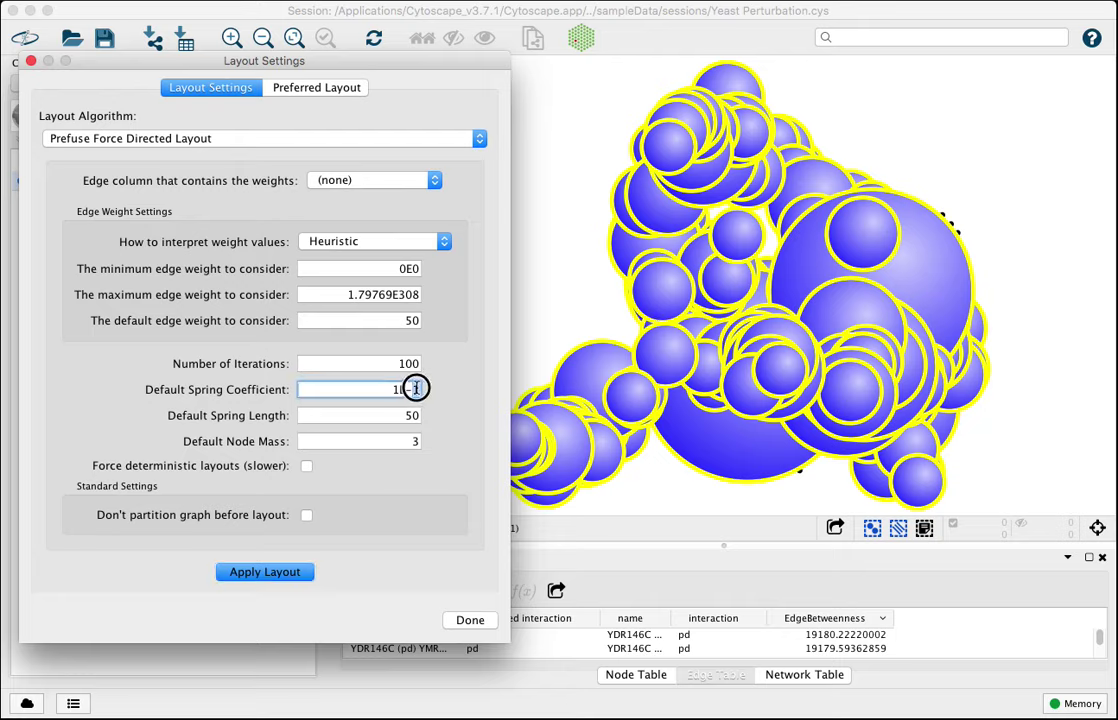
{"action": "type", "text": "4"}
{"action": "left_click", "coordinate": [292, 571]}
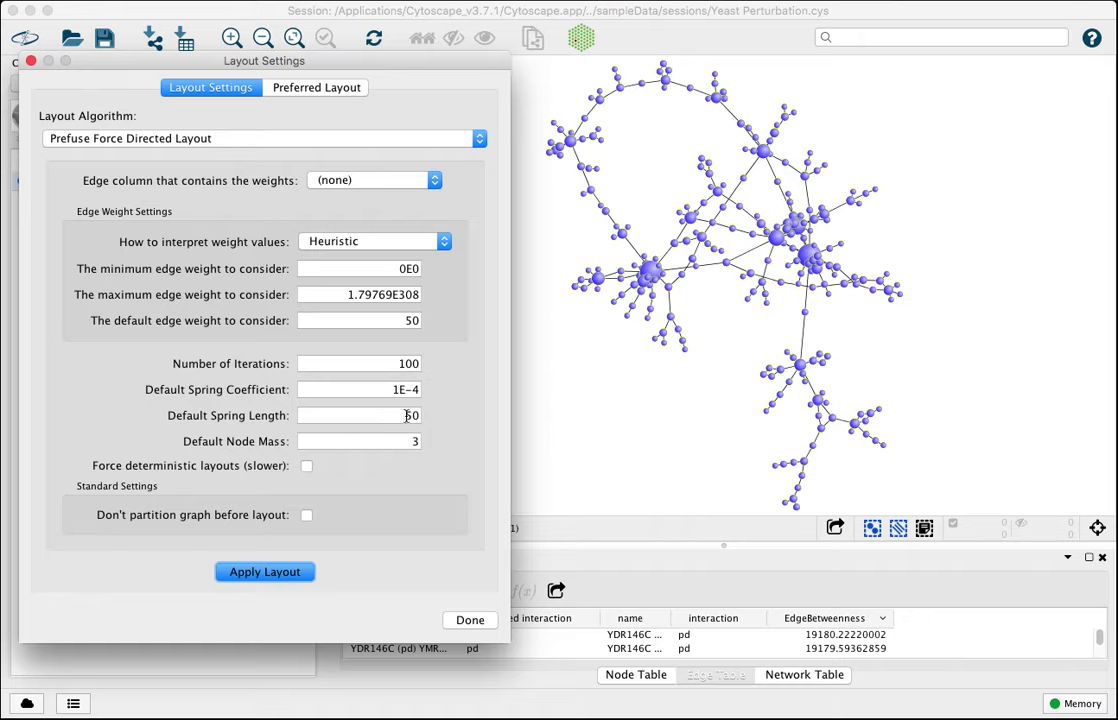
- Re-run the layout with default spring length 150, then 250
{"action": "left_click", "coordinate": [407, 415]}
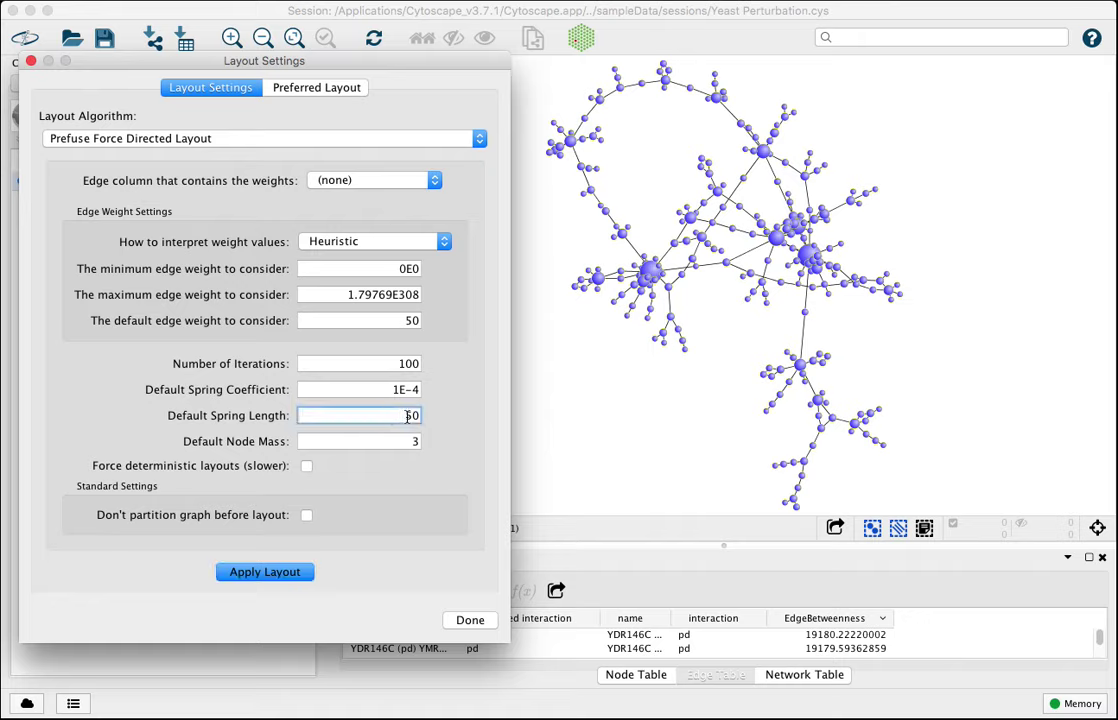
{"action": "type", "text": "1"}
{"action": "left_click", "coordinate": [294, 575]}
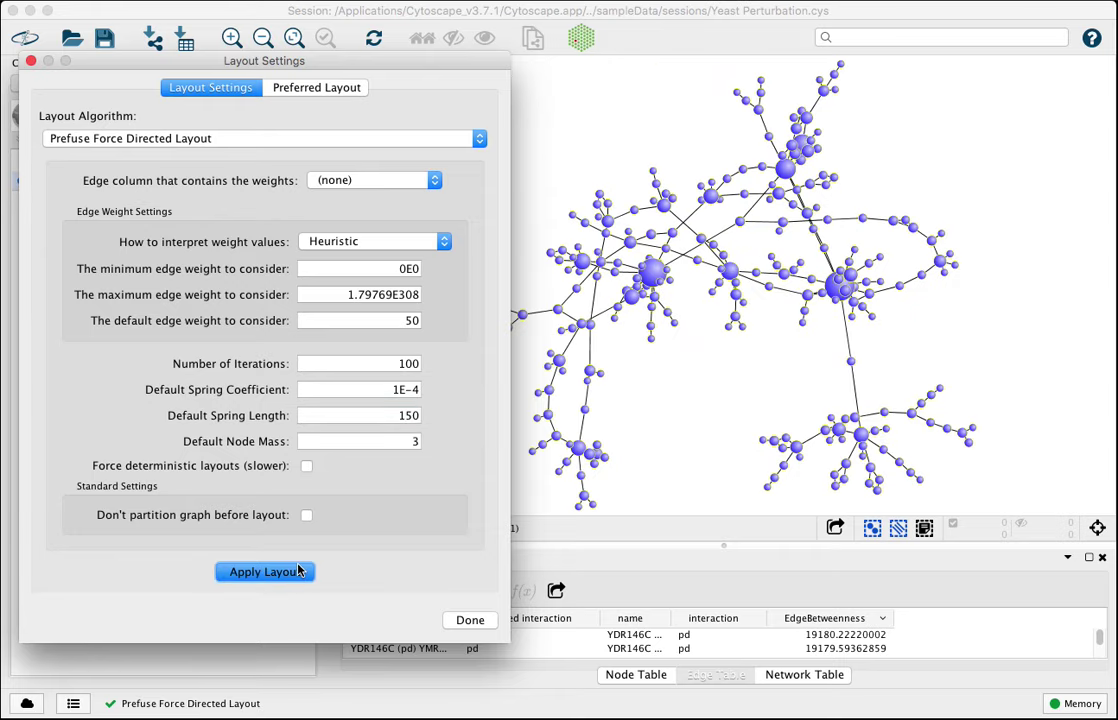
{"action": "double_click", "coordinate": [403, 415]}
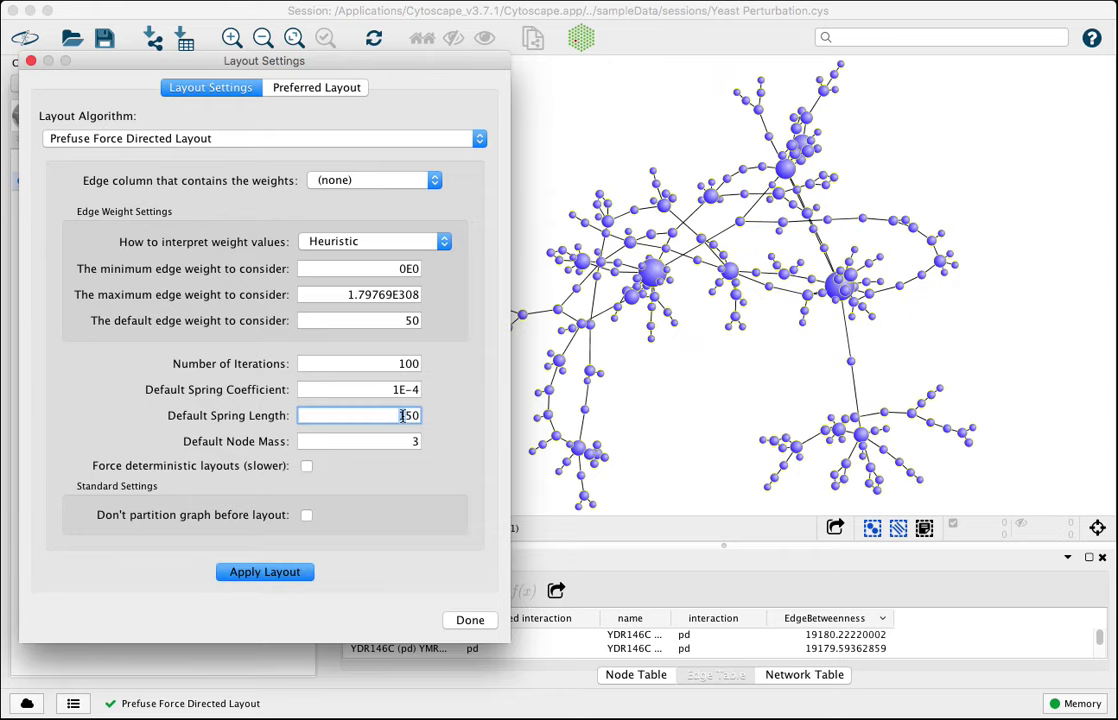
{"action": "left_click", "coordinate": [298, 572]}
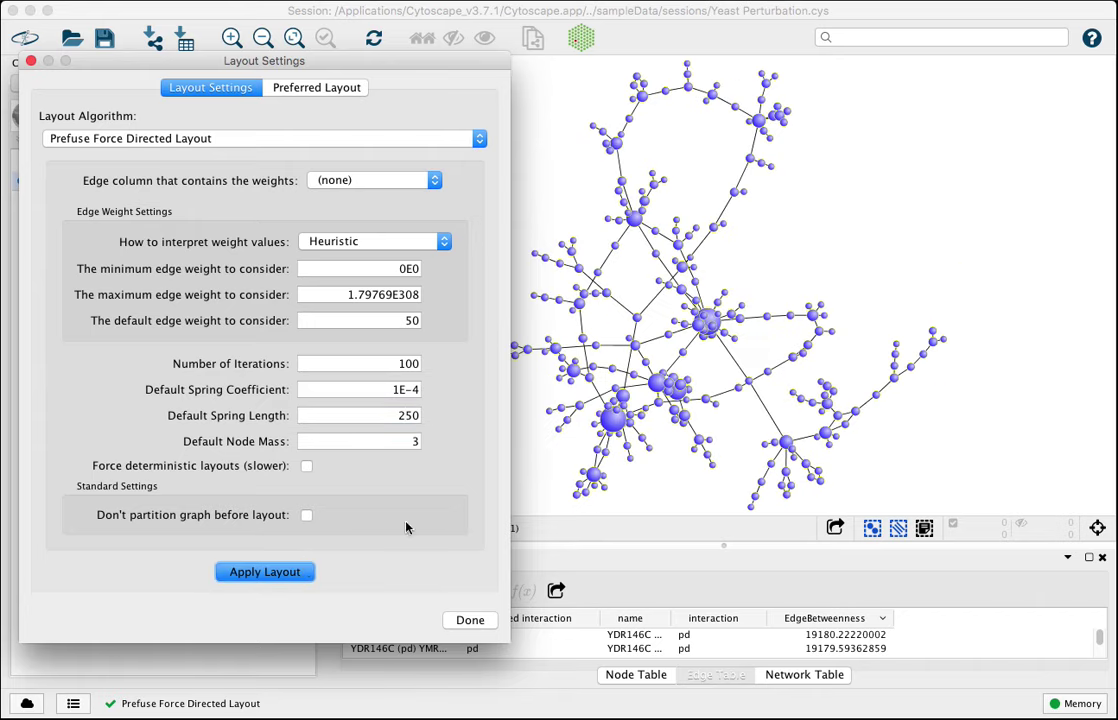
- Try spring length 10, then set it back to 150 and re-run the layout
{"action": "double_click", "coordinate": [410, 417]}
{"action": "type", "text": "10"}
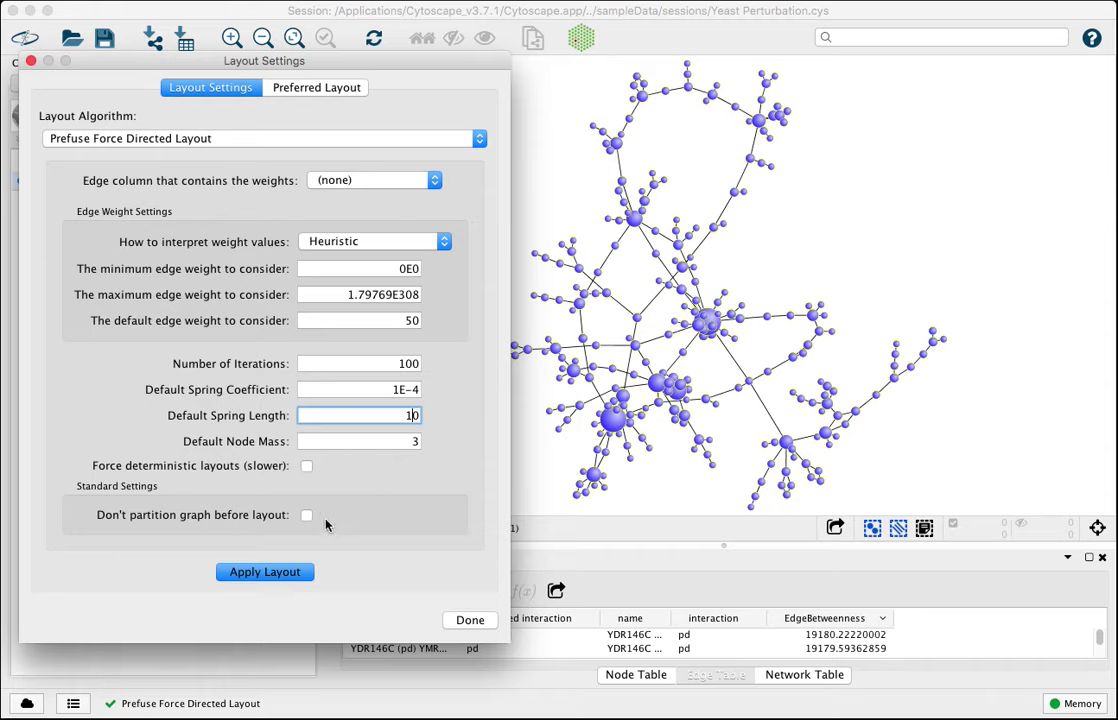
{"action": "left_click", "coordinate": [287, 575]}
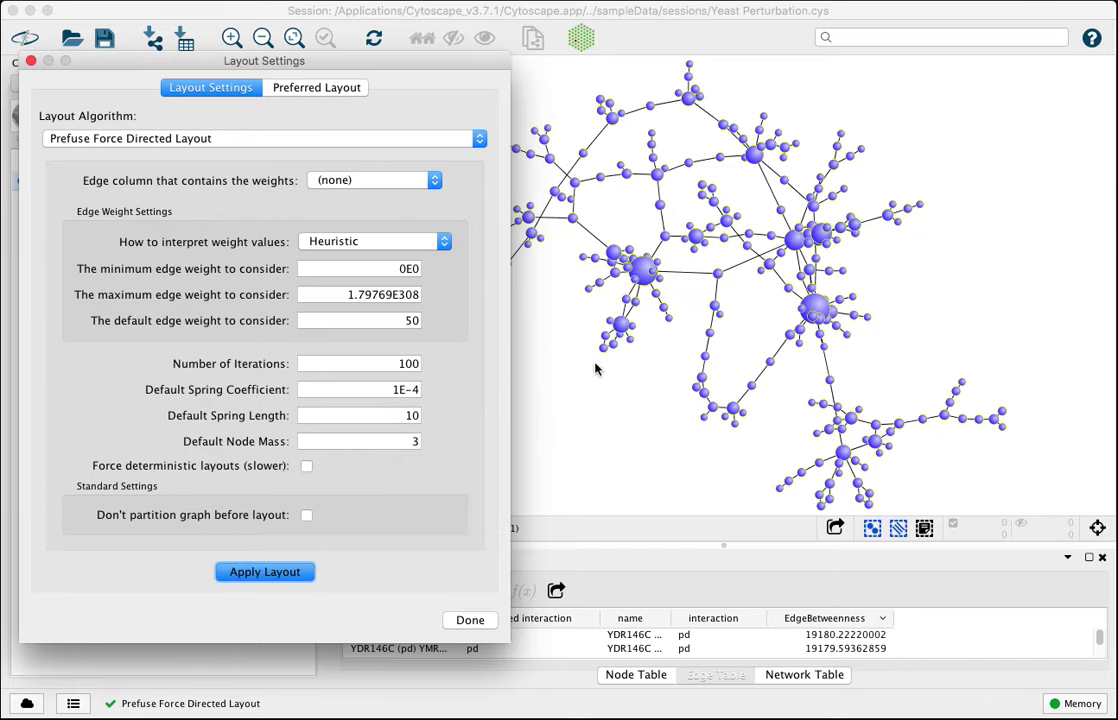
{"action": "double_click", "coordinate": [407, 416]}
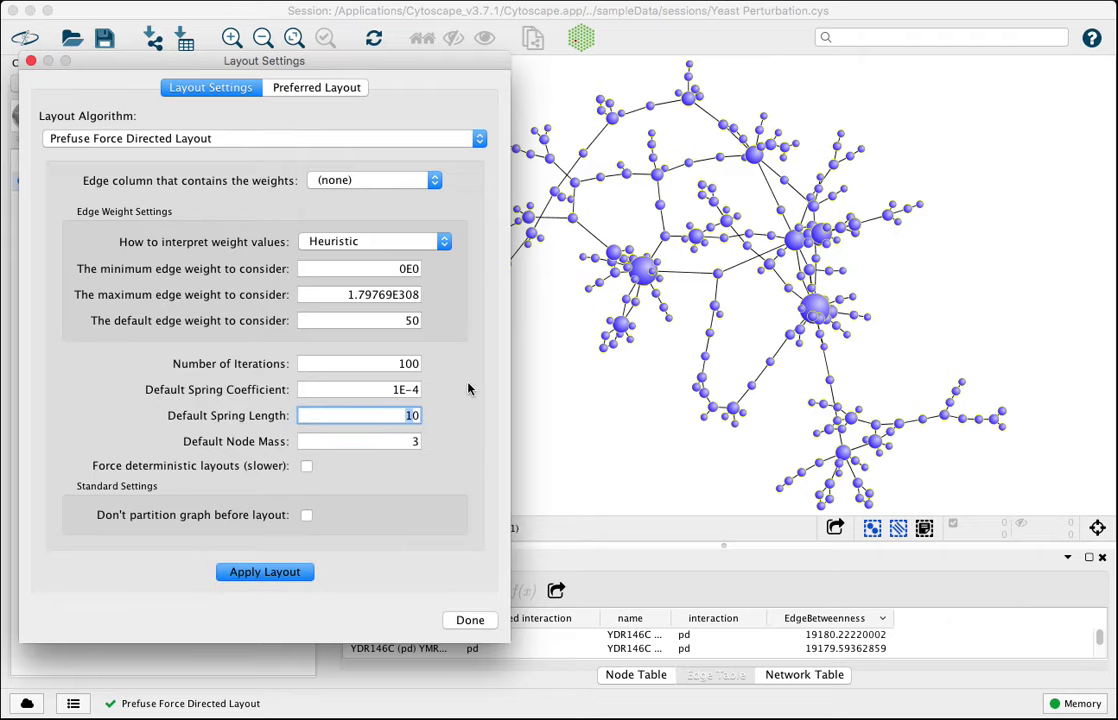
{"action": "type", "text": "50"}
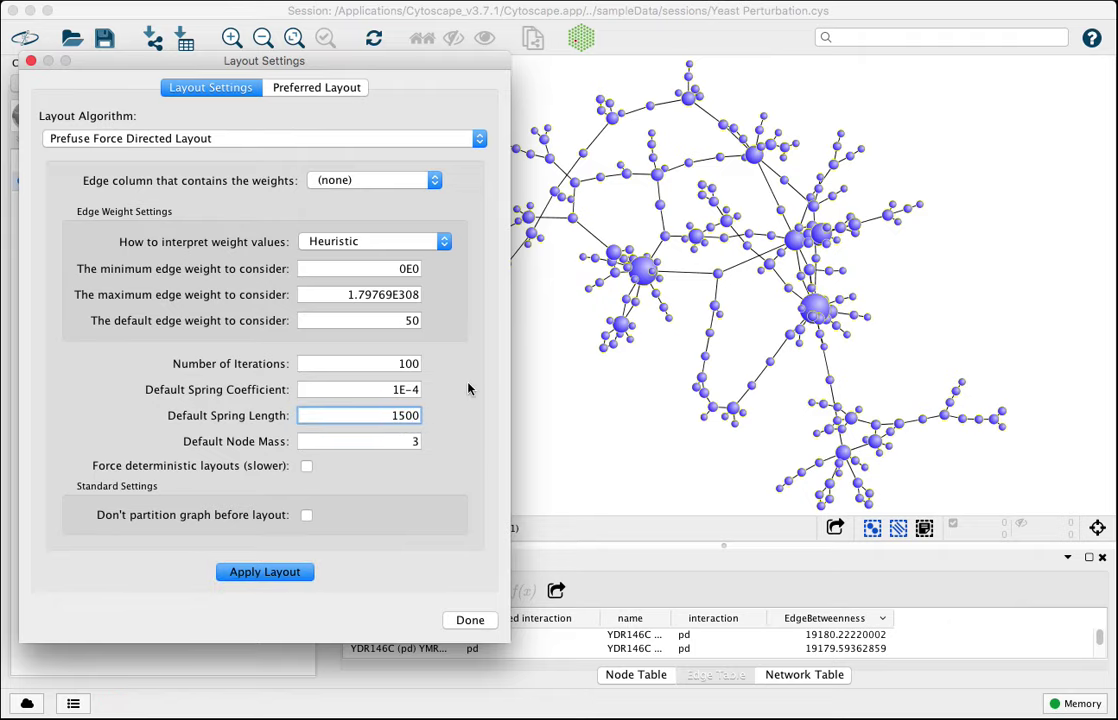
{"action": "key", "text": "Delete"}
{"action": "left_click", "coordinate": [263, 572]}
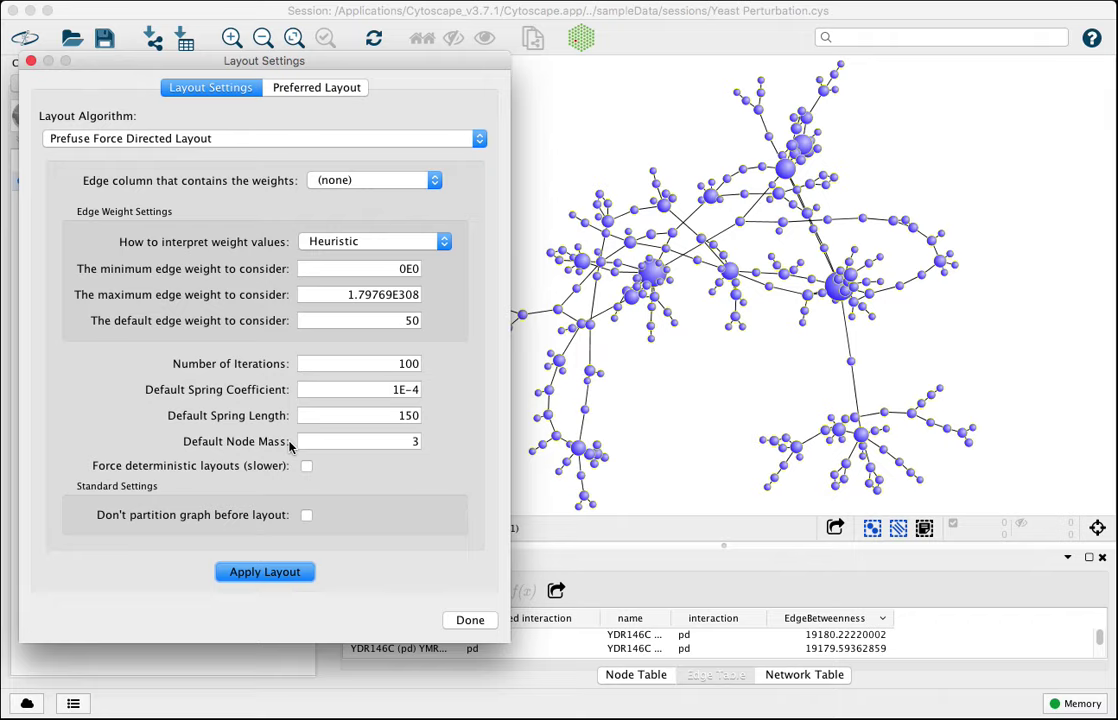
- Re-run the layout with default node mass 5, then 15
{"action": "left_click", "coordinate": [415, 441]}
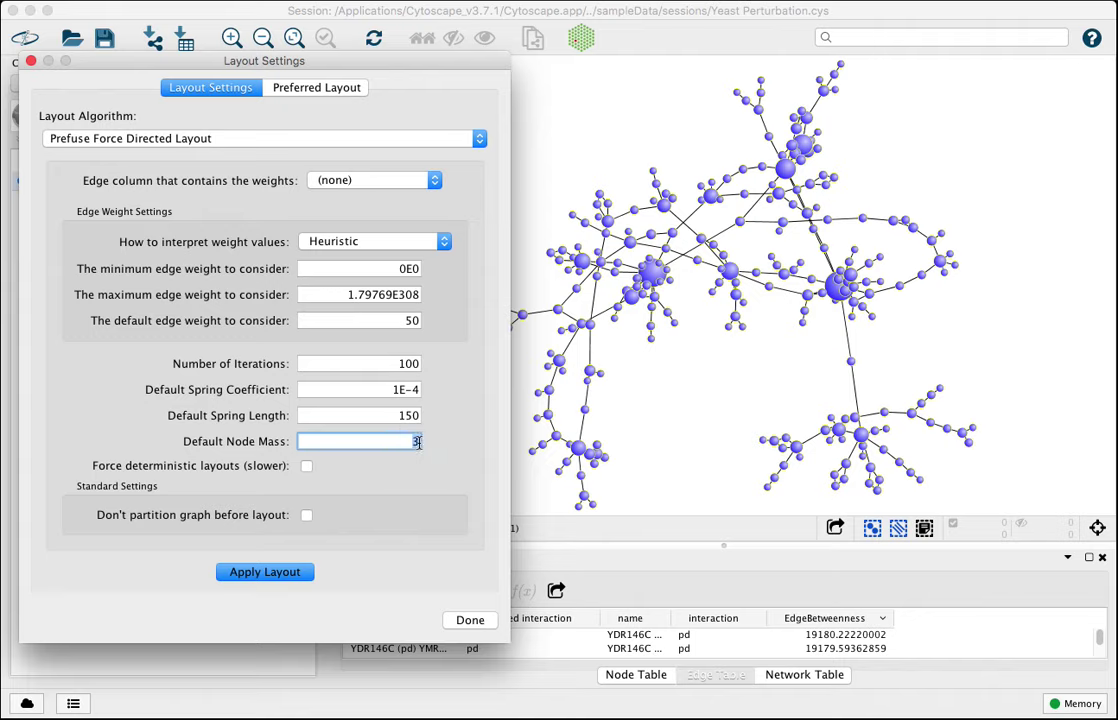
{"action": "key", "text": "BackSpace"}
{"action": "type", "text": "5"}
{"action": "left_click", "coordinate": [292, 571]}
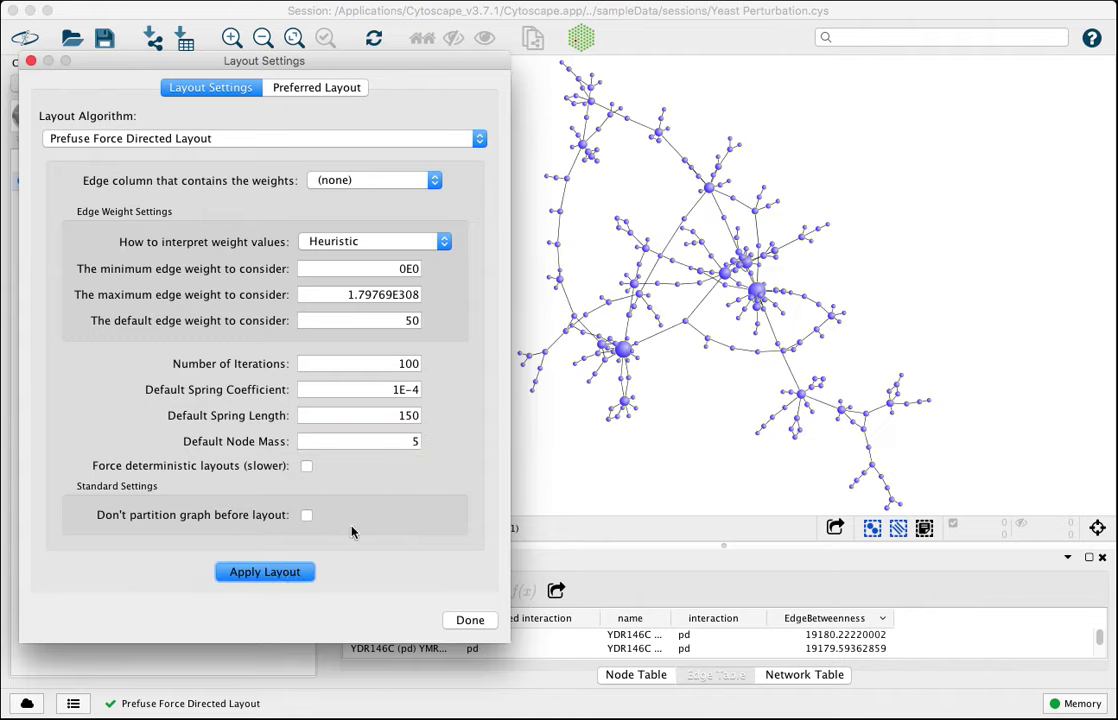
{"action": "left_click", "coordinate": [405, 441]}
{"action": "left_click", "coordinate": [292, 571]}
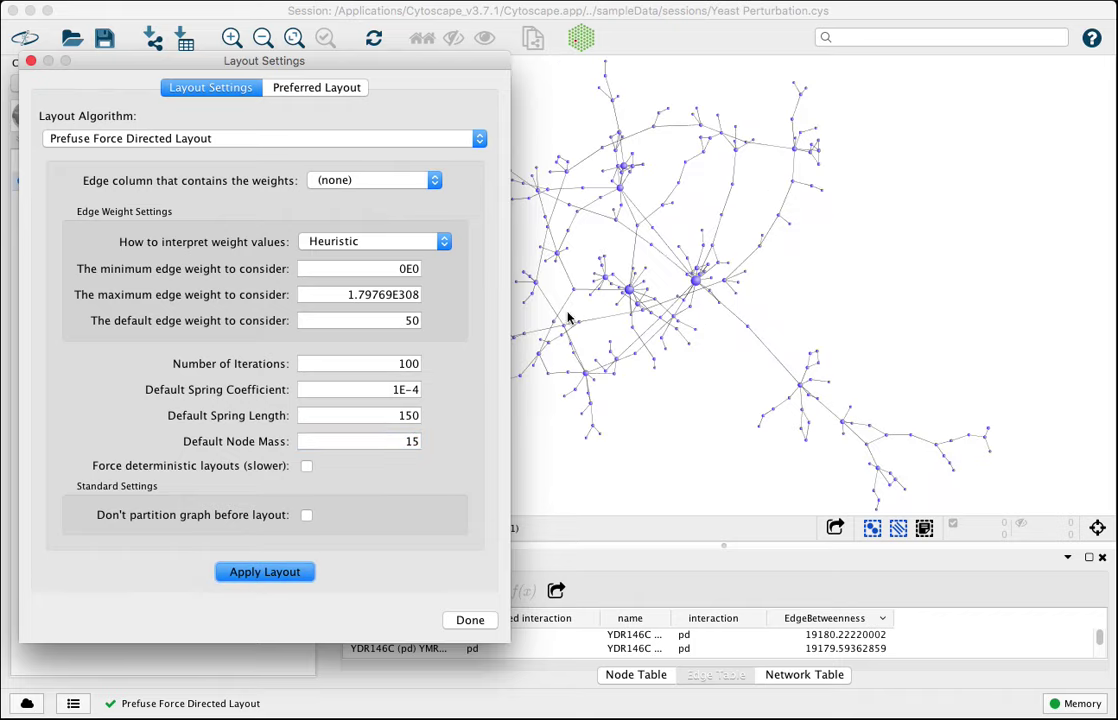
- Try node mass 1, then set it back to 5 and re-run the layout
{"action": "double_click", "coordinate": [405, 441]}
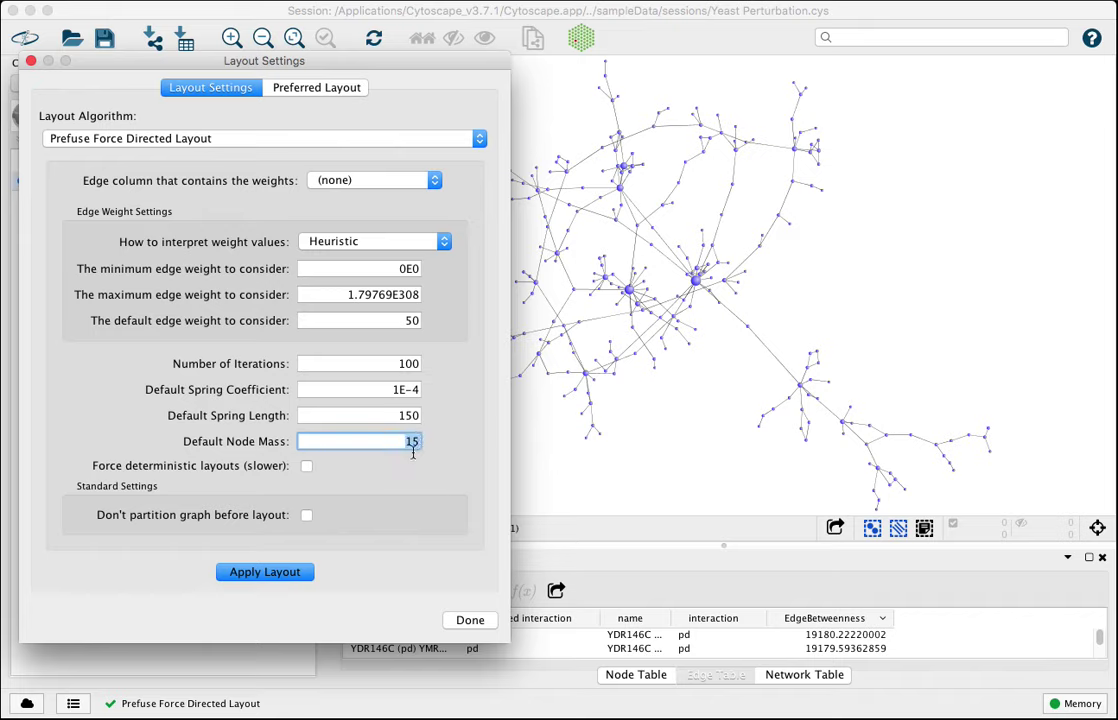
{"action": "type", "text": "1"}
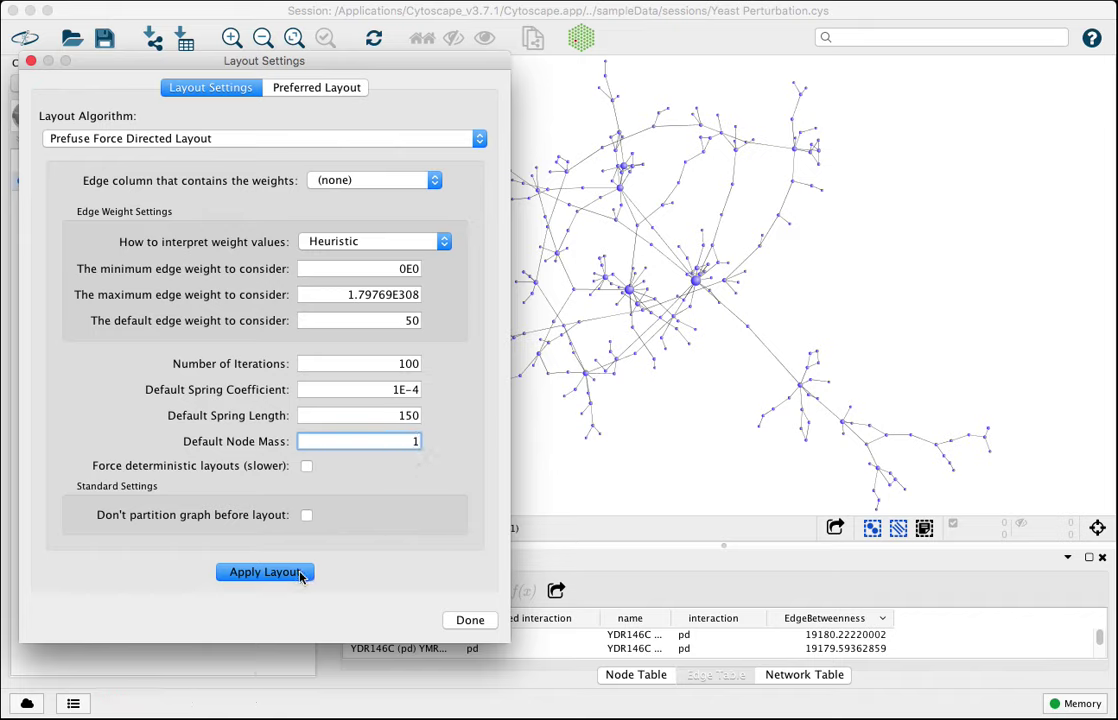
{"action": "left_click", "coordinate": [300, 575]}
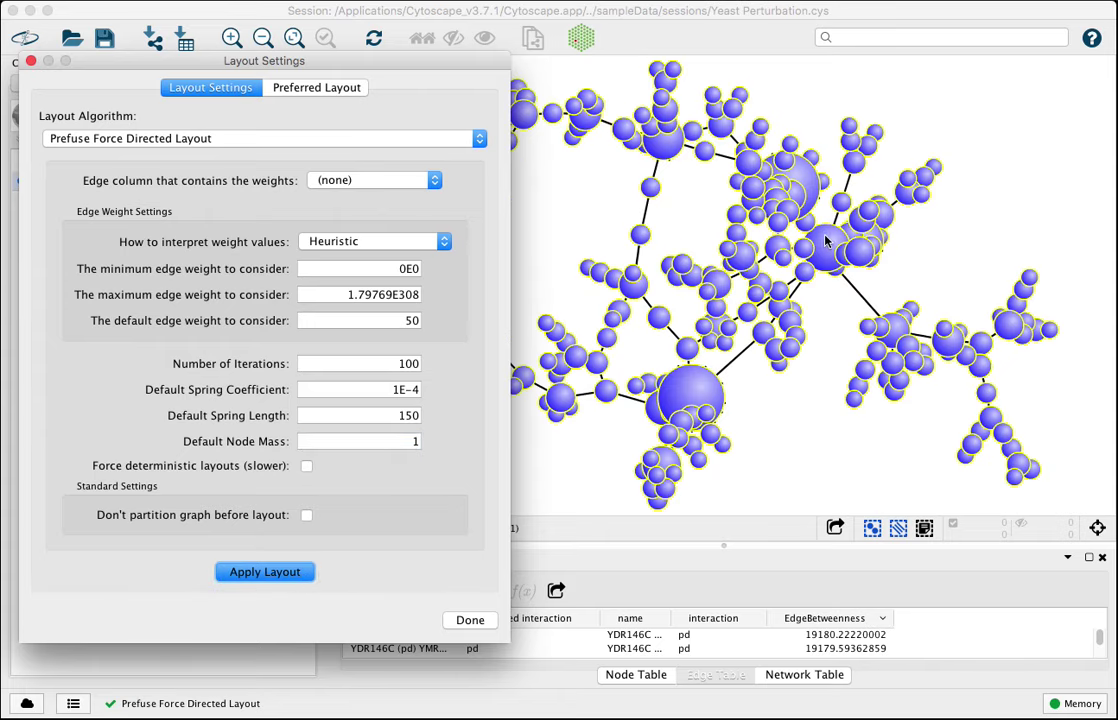
{"action": "left_click", "coordinate": [415, 443]}
{"action": "type", "text": "5"}
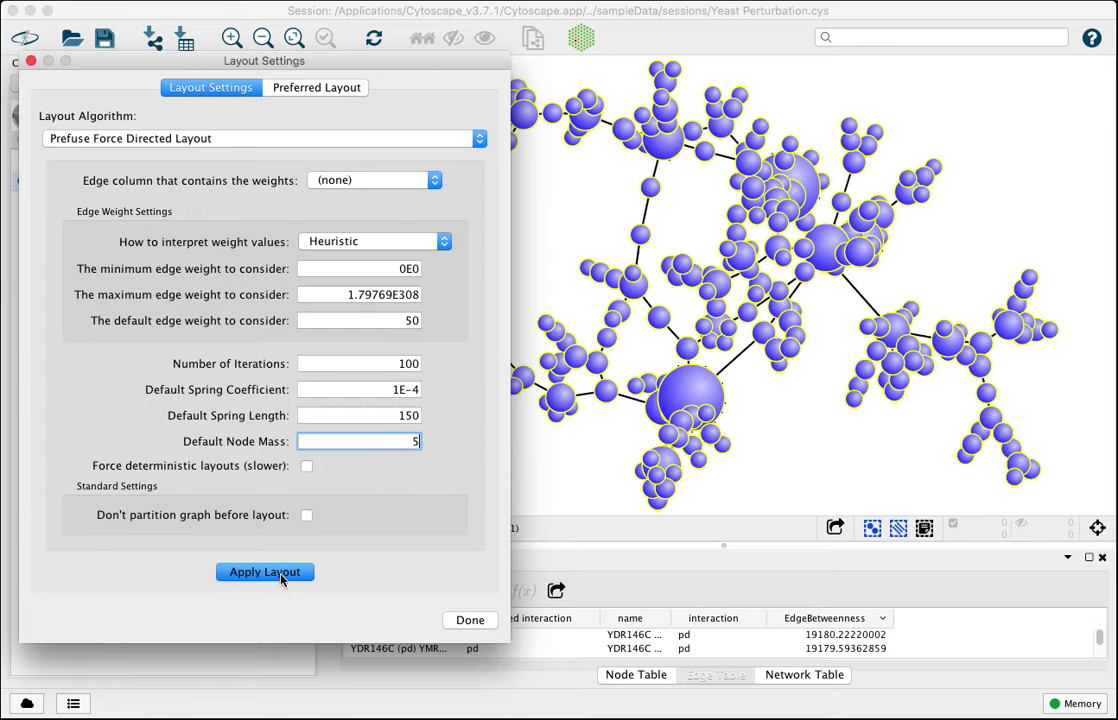
{"action": "left_click", "coordinate": [283, 574]}
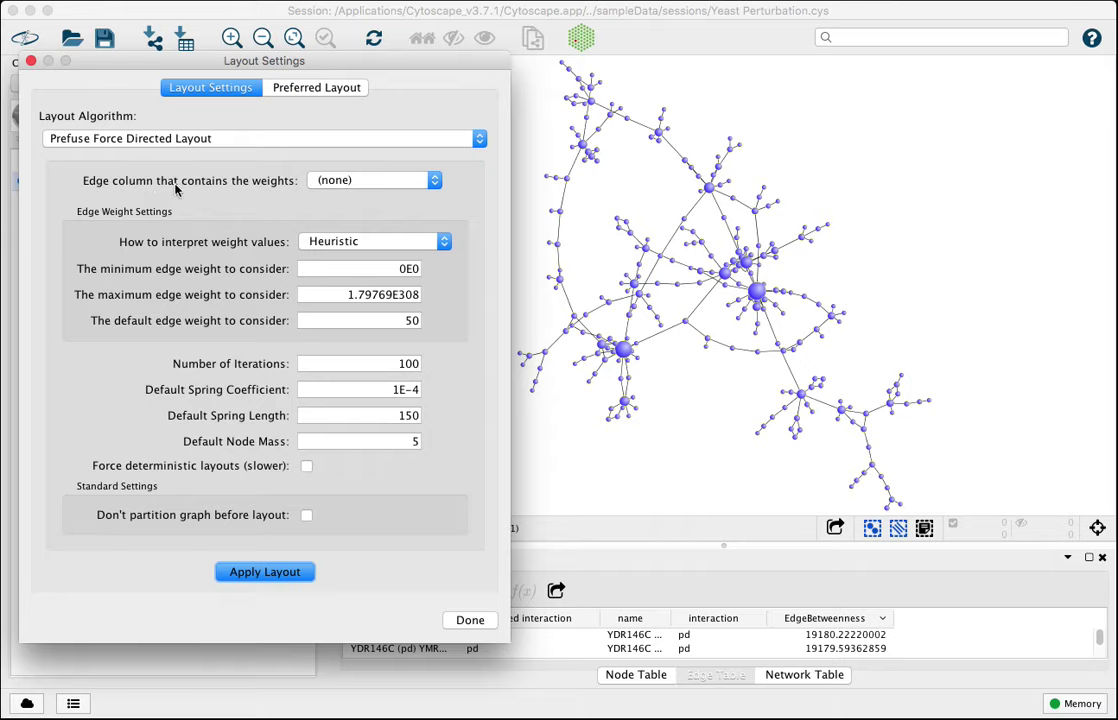
- Weight the layout by the EdgeBetweenness column and re-run it
{"action": "left_click", "coordinate": [379, 186]}
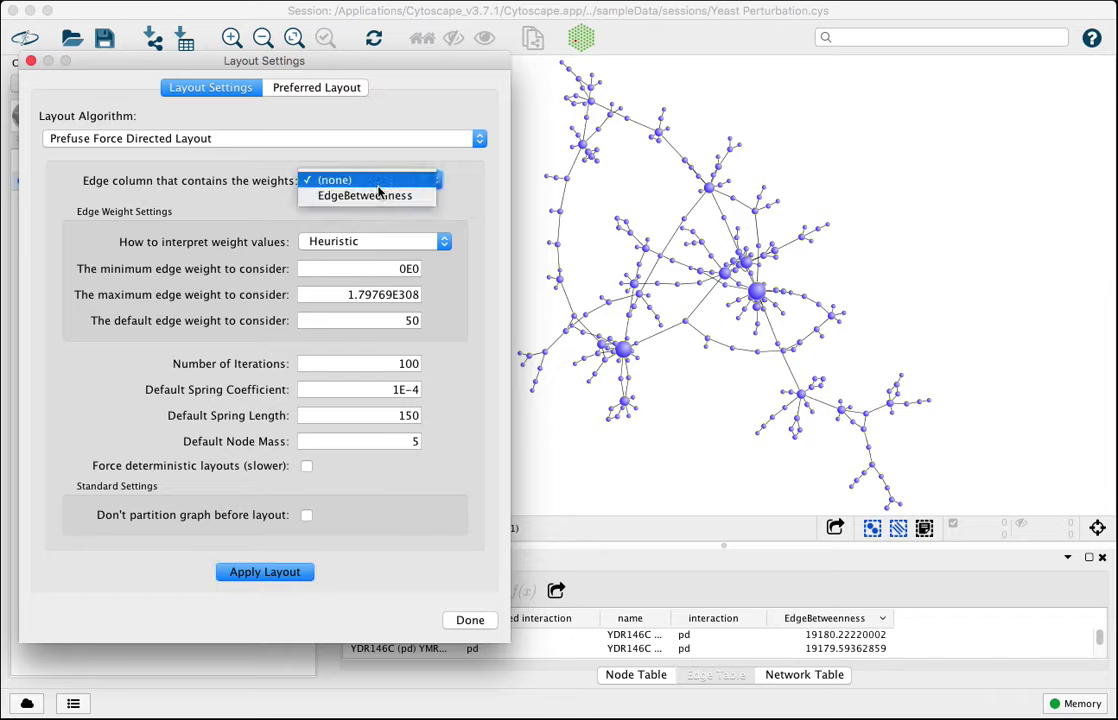
{"action": "left_click", "coordinate": [377, 197]}
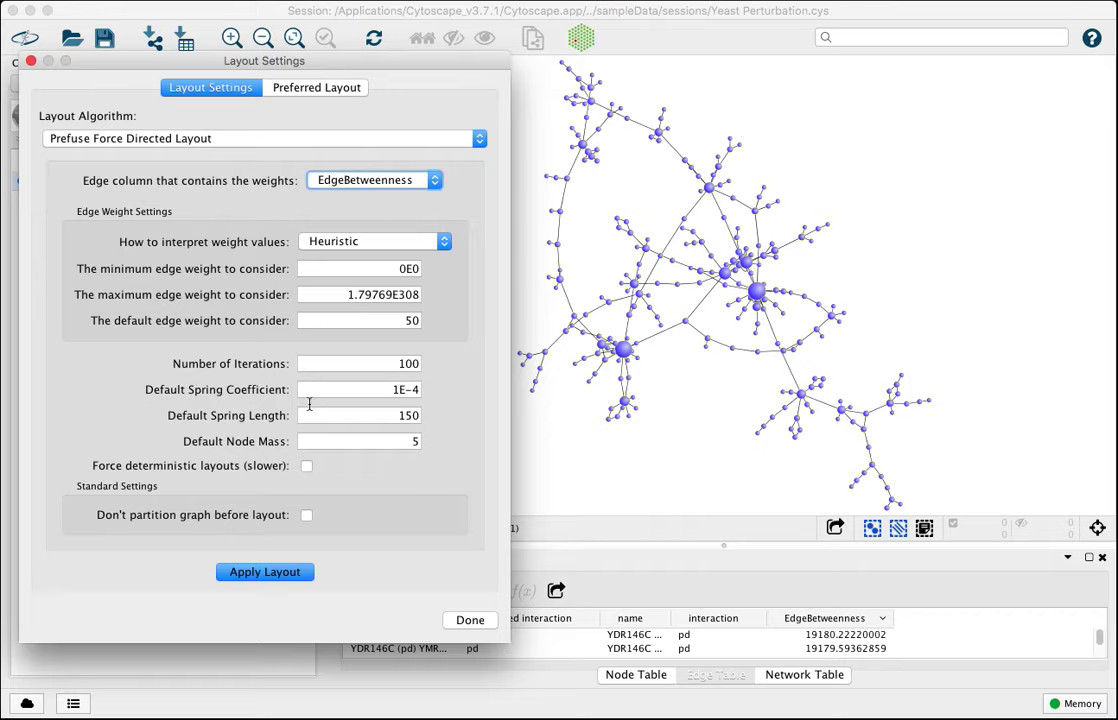
{"action": "left_click", "coordinate": [278, 578]}
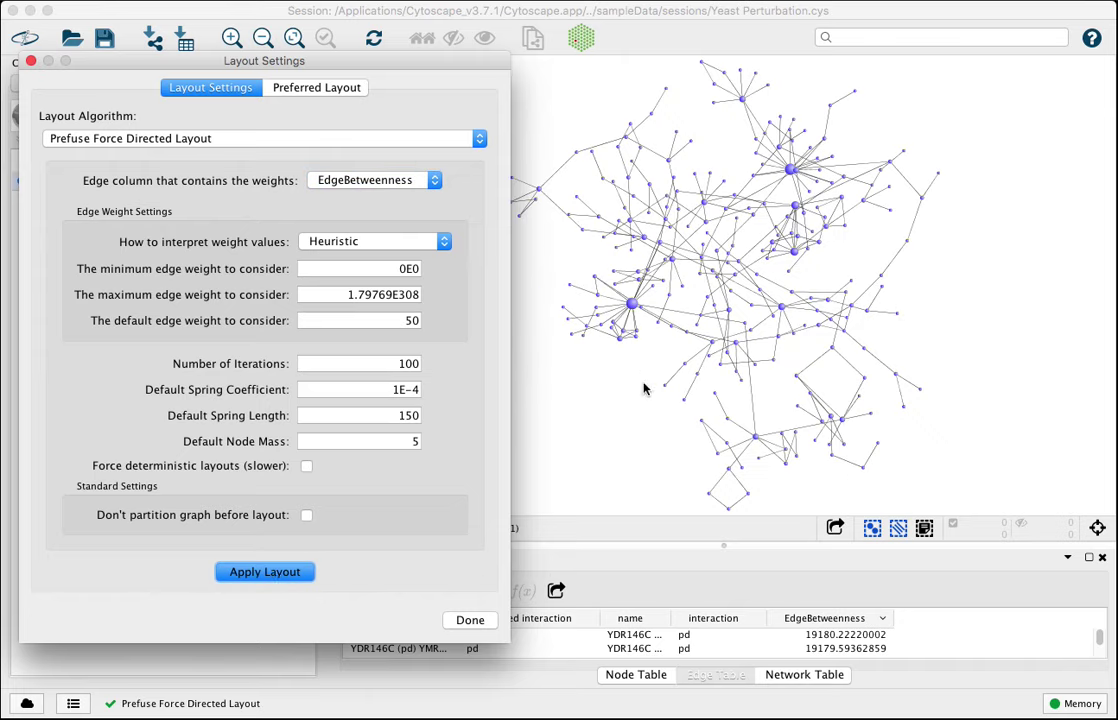
- Set the edge weight column back to (none) and re-run the layout
{"action": "left_click", "coordinate": [429, 177]}
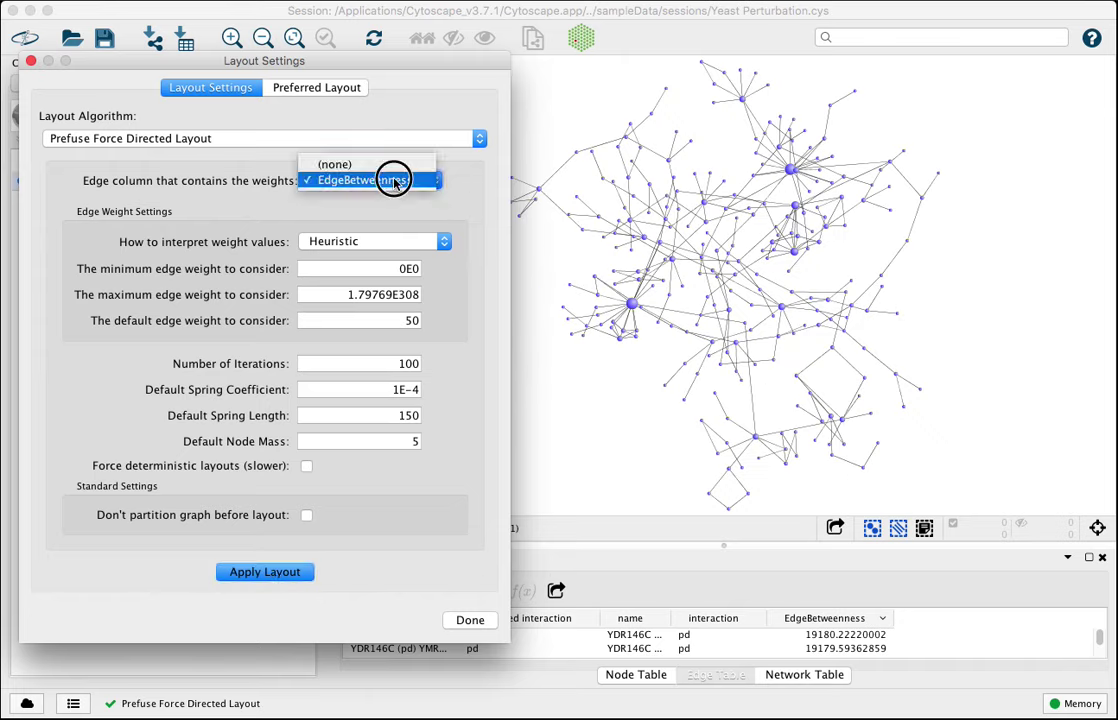
{"action": "left_click", "coordinate": [392, 161]}
{"action": "left_click", "coordinate": [272, 571]}
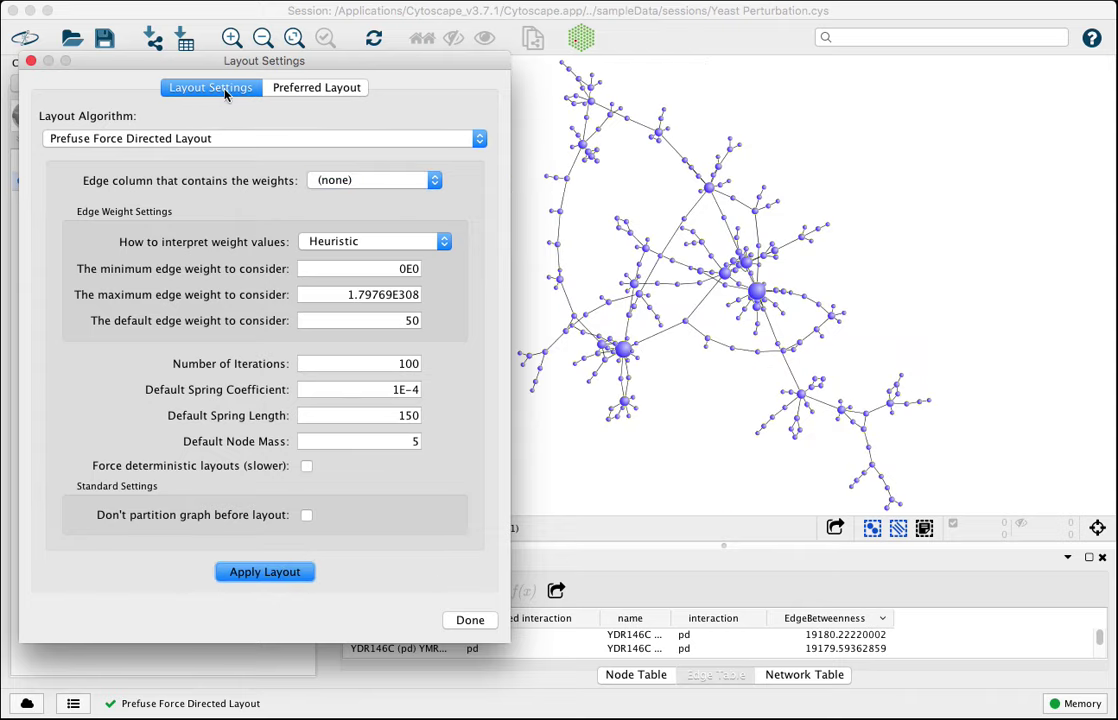
- Confirm Prefuse Force Directed Layout as preferred, close the settings, and apply it to galFiltered
{"action": "left_click", "coordinate": [314, 88]}
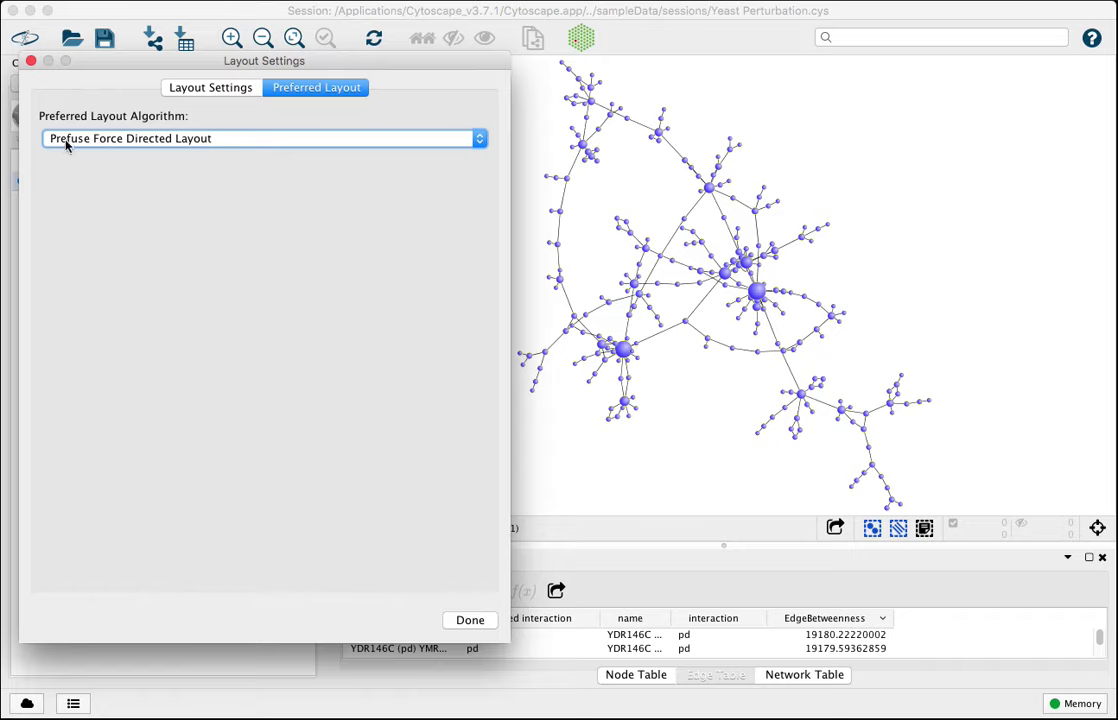
{"action": "left_click", "coordinate": [466, 622]}
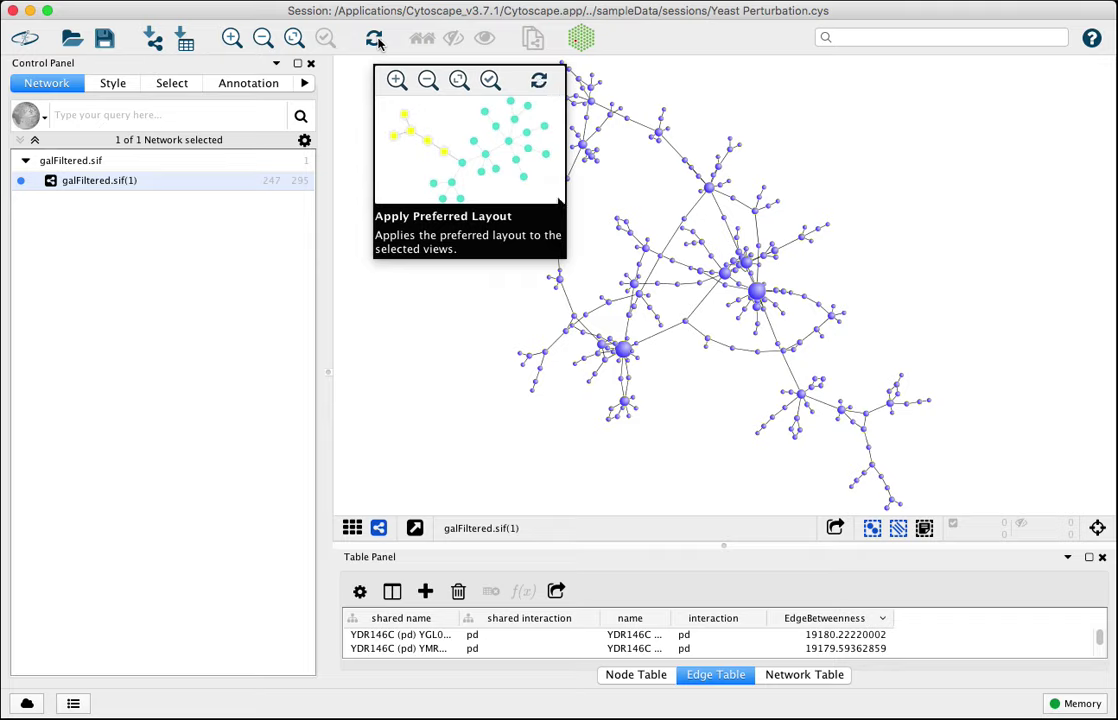
{"action": "left_click", "coordinate": [373, 40]}
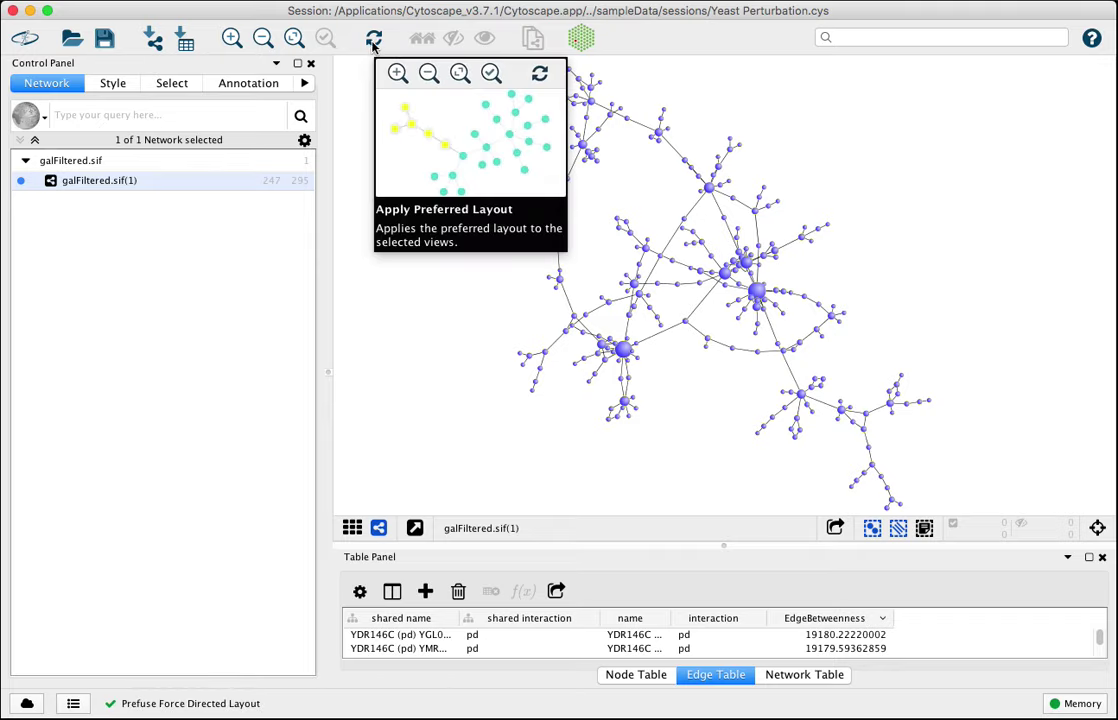